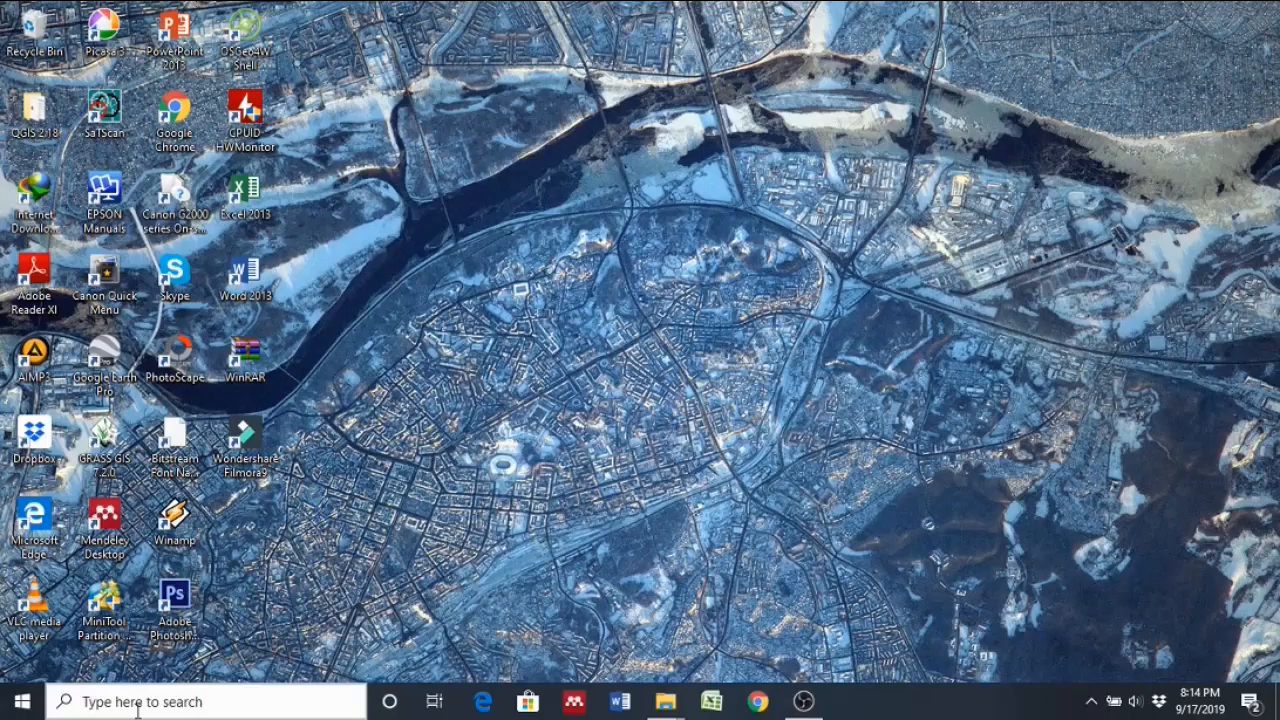
Launch SaTScan from the desktop and create a new session.
click(137, 704)
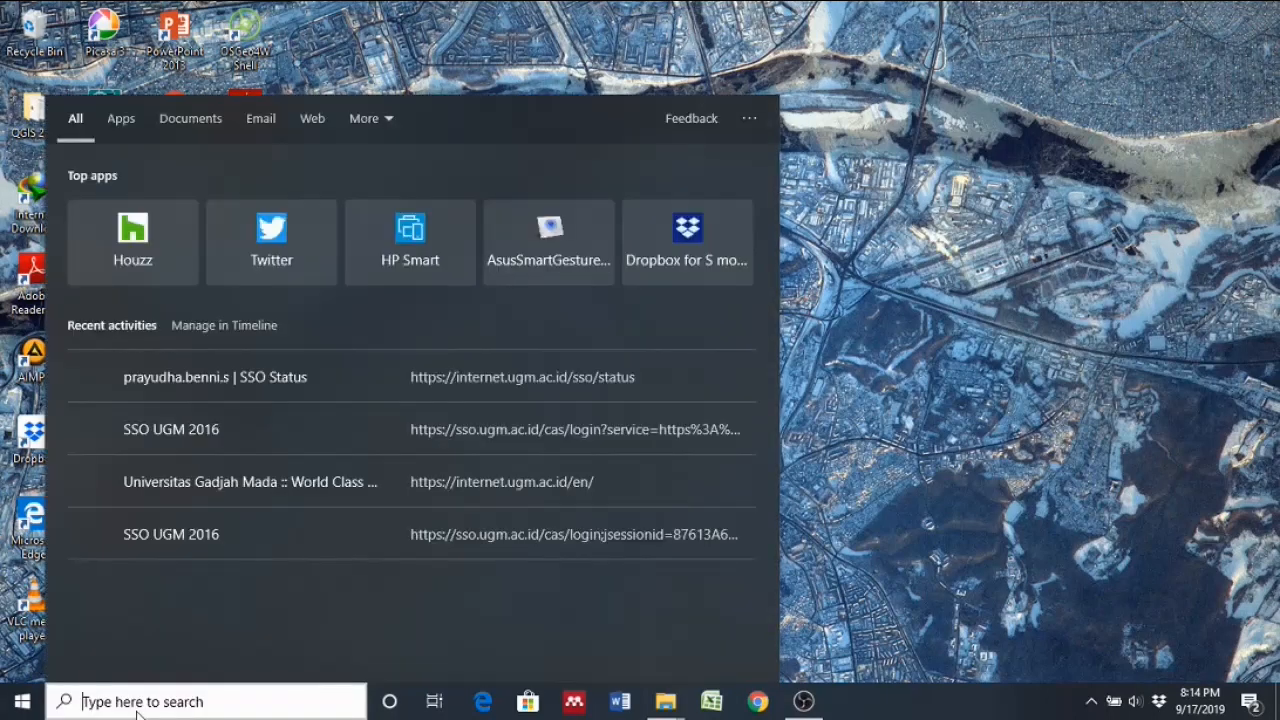
text(sat)
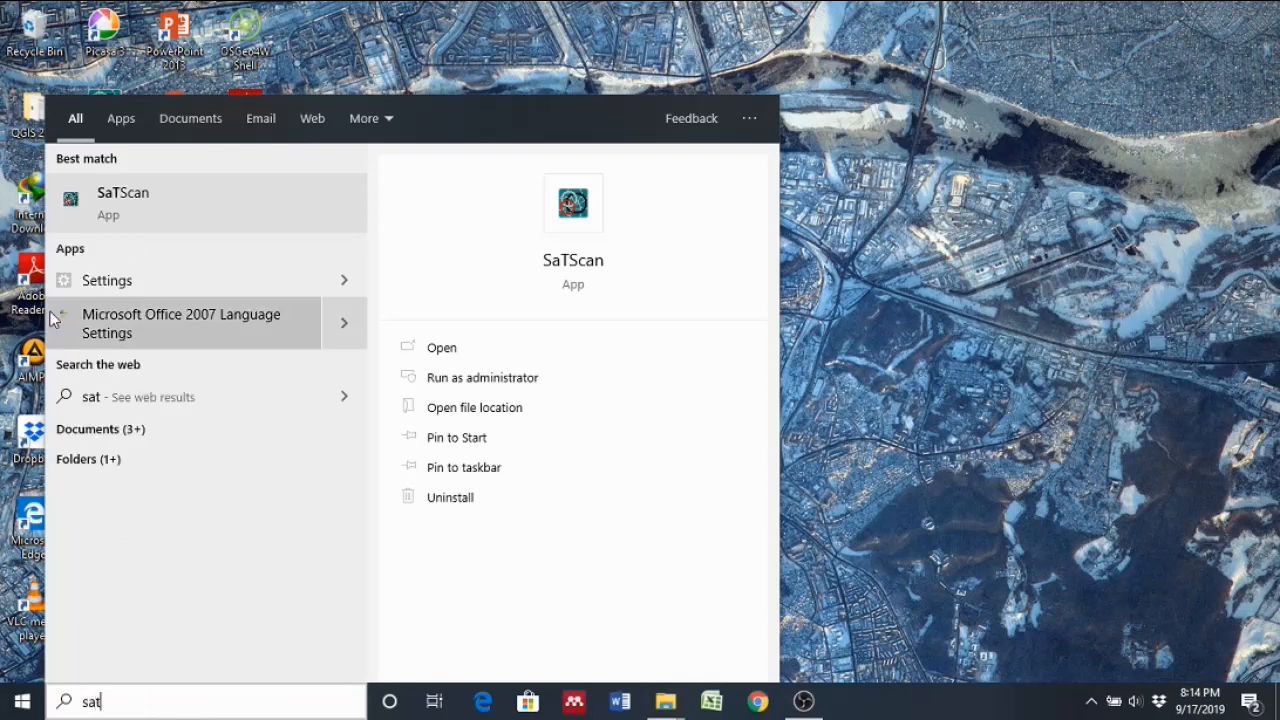
click(486, 223)
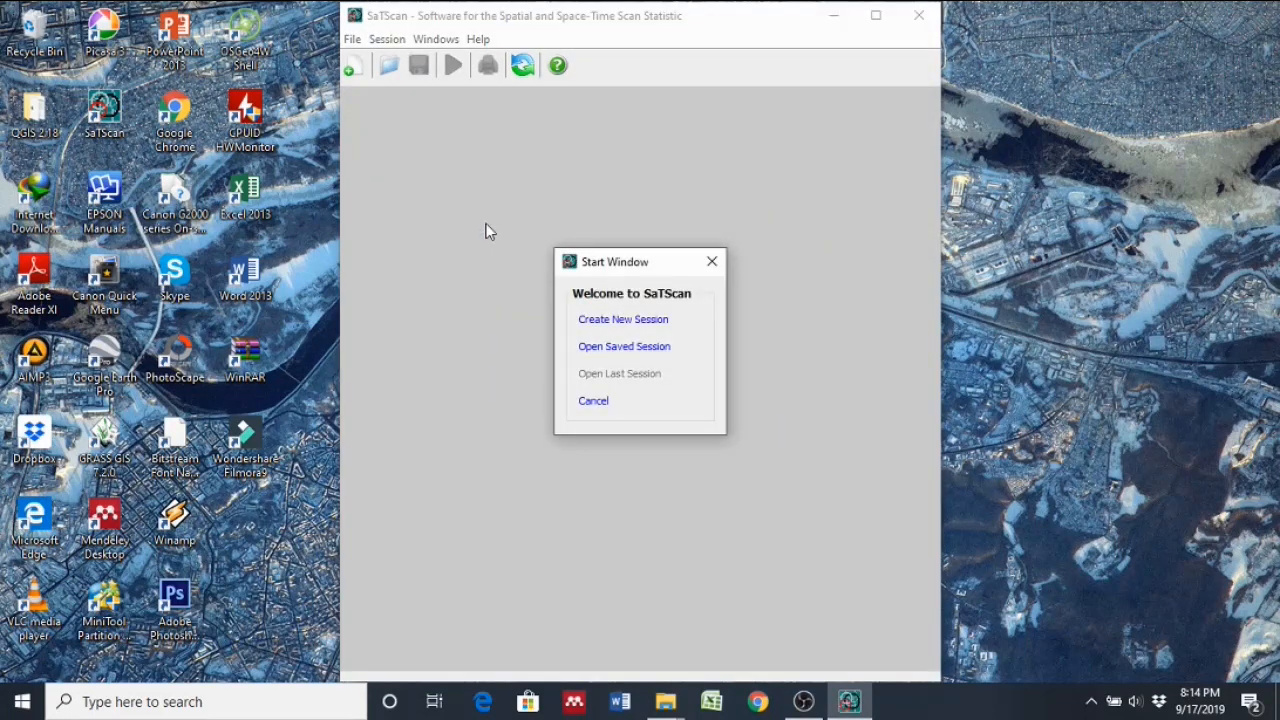
click(651, 325)
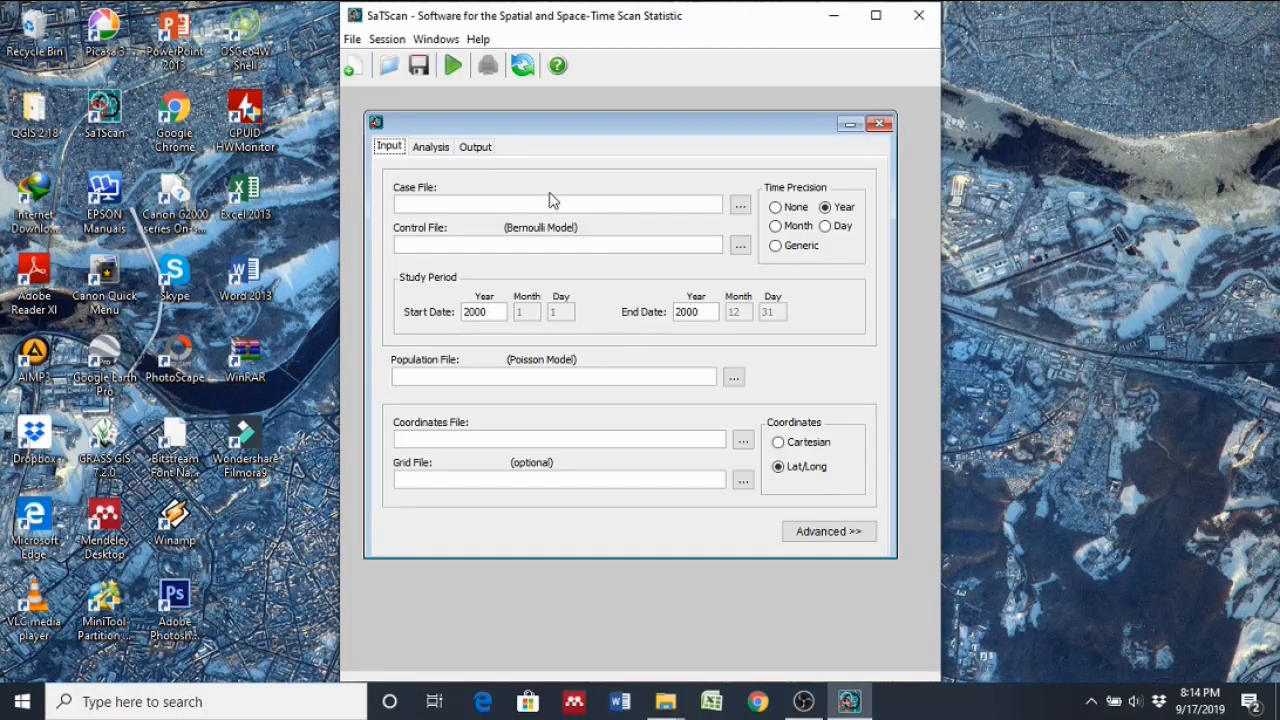
Try a retrospective Space-Time analysis with the Space-Time Permutation probability model and switch back to Purely Spatial.
click(468, 156)
click(420, 150)
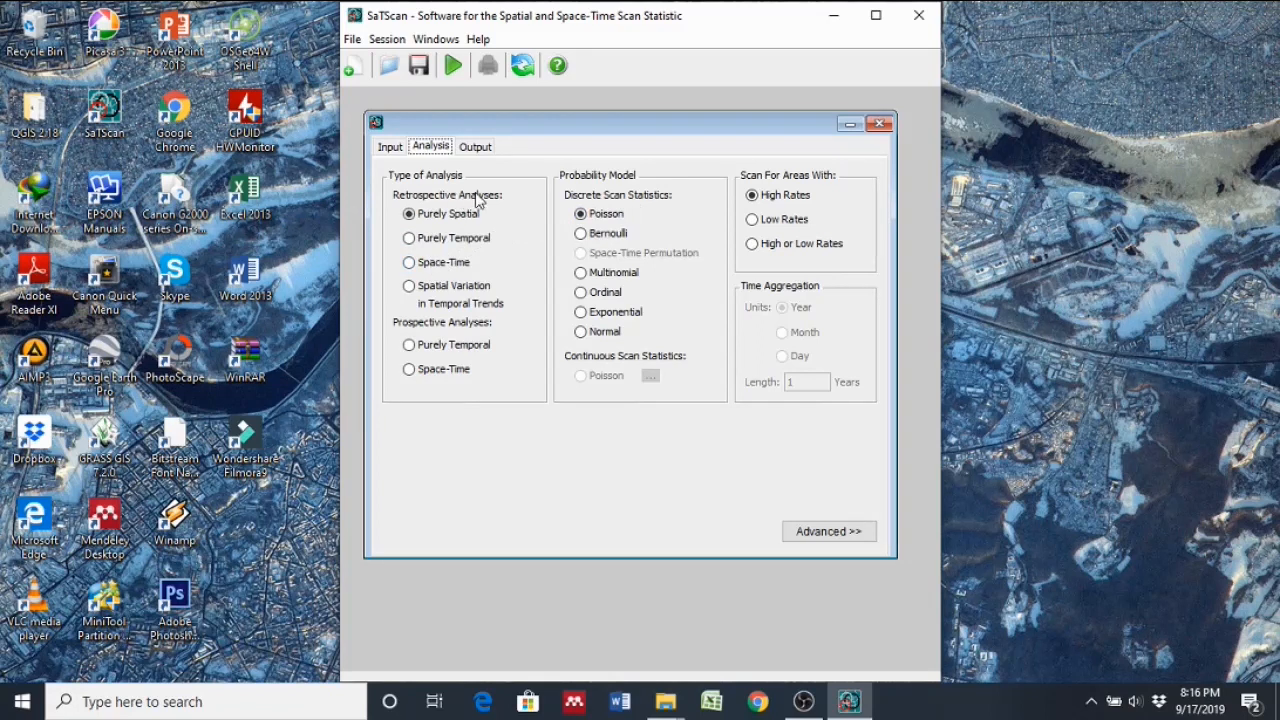
click(428, 263)
click(630, 254)
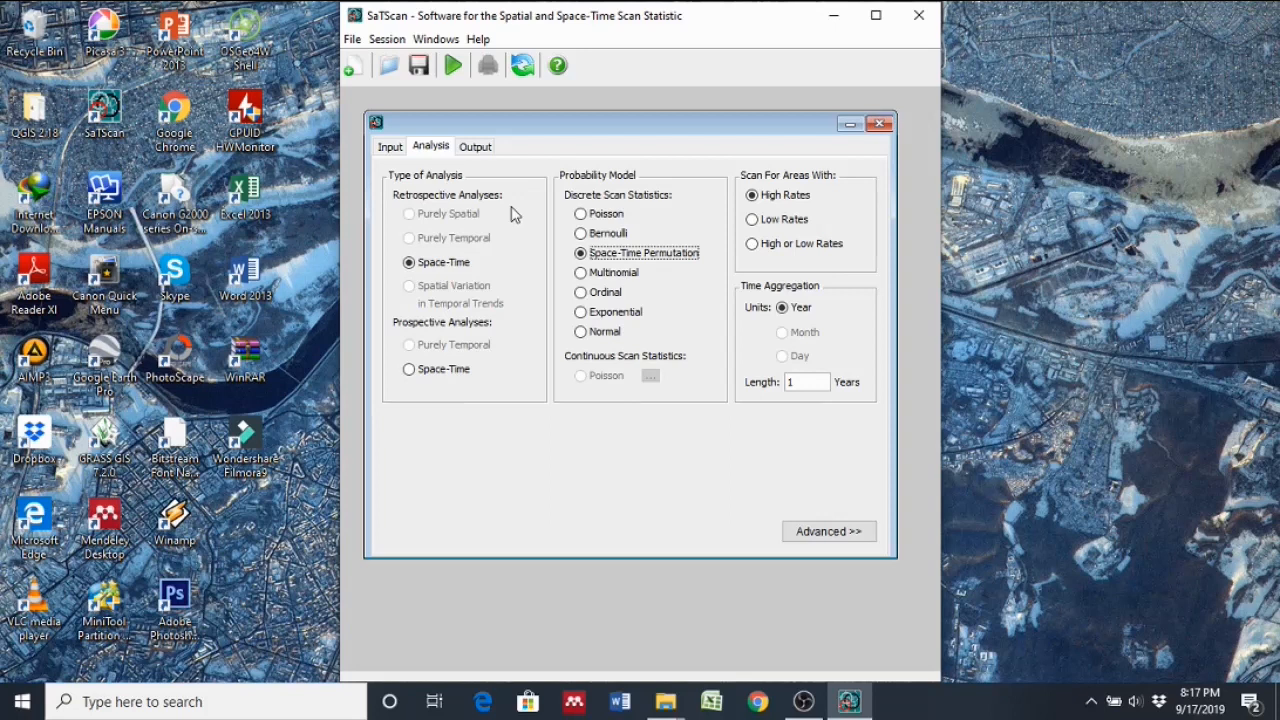
click(445, 214)
Choose "poison discrate model.xlsx" from D:\PSHG\Kuliah\Aplikasi Komputer\SatScan as the case file.
click(390, 148)
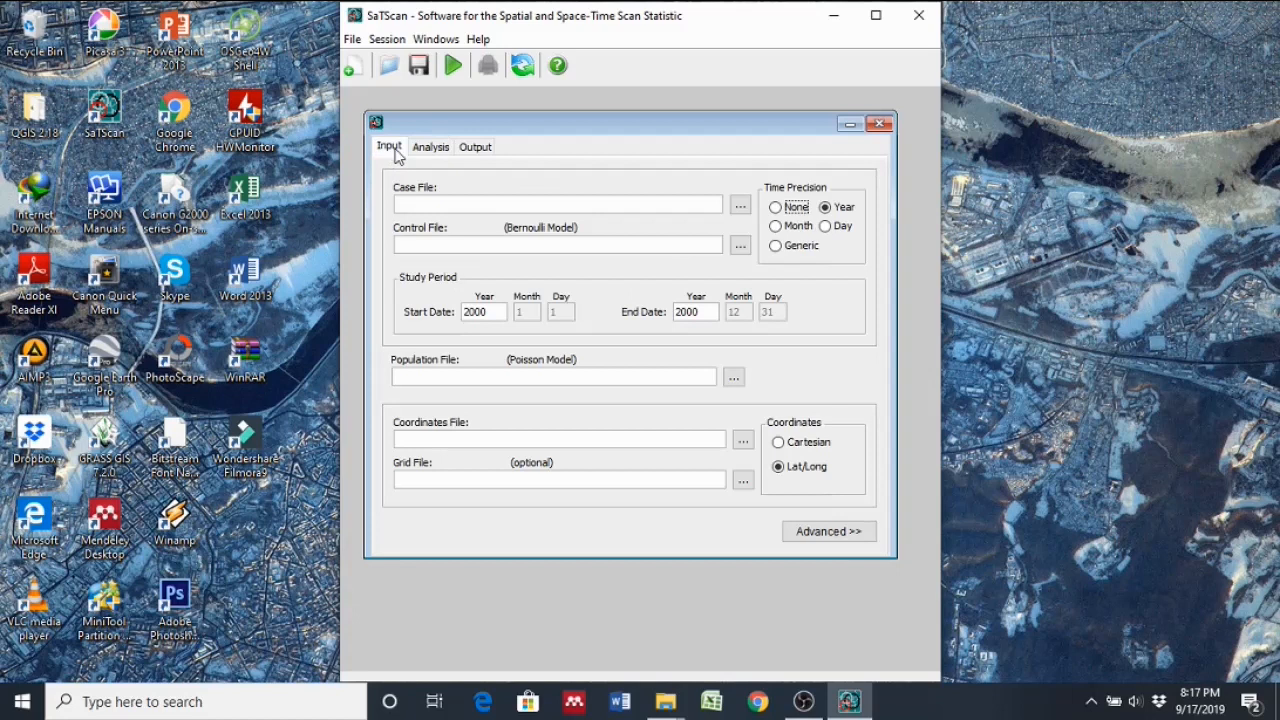
click(740, 207)
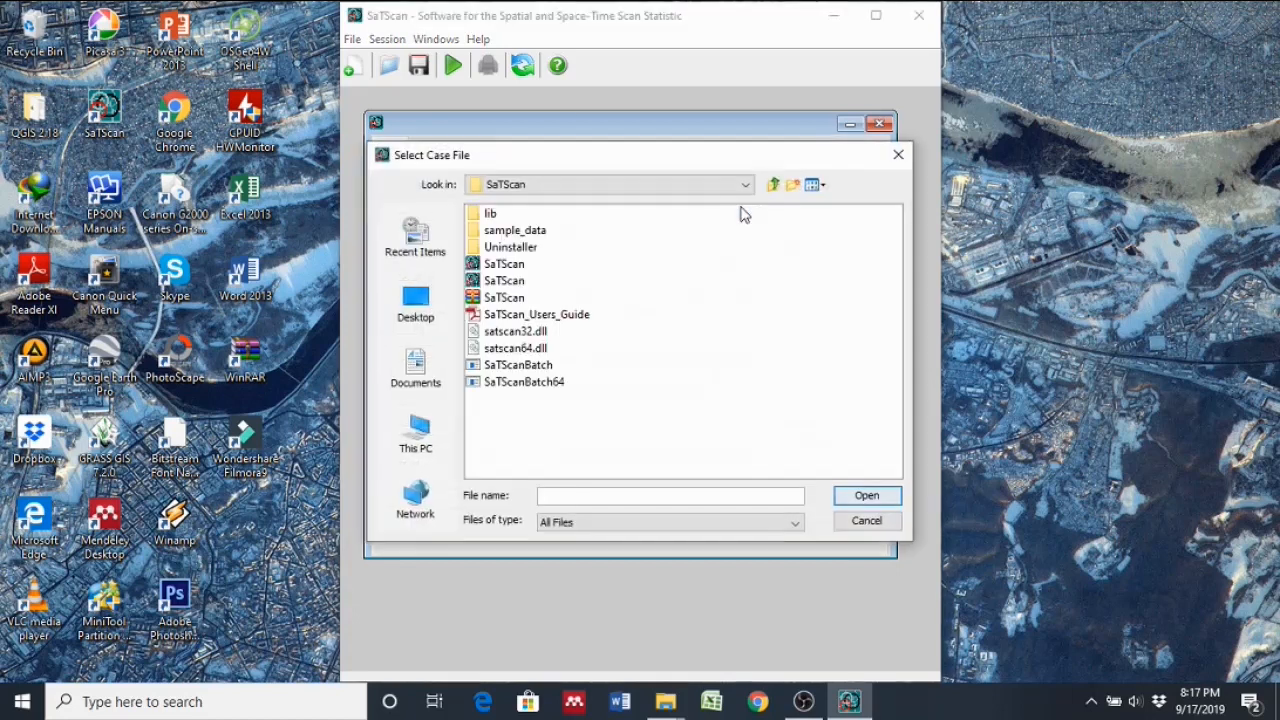
click(716, 188)
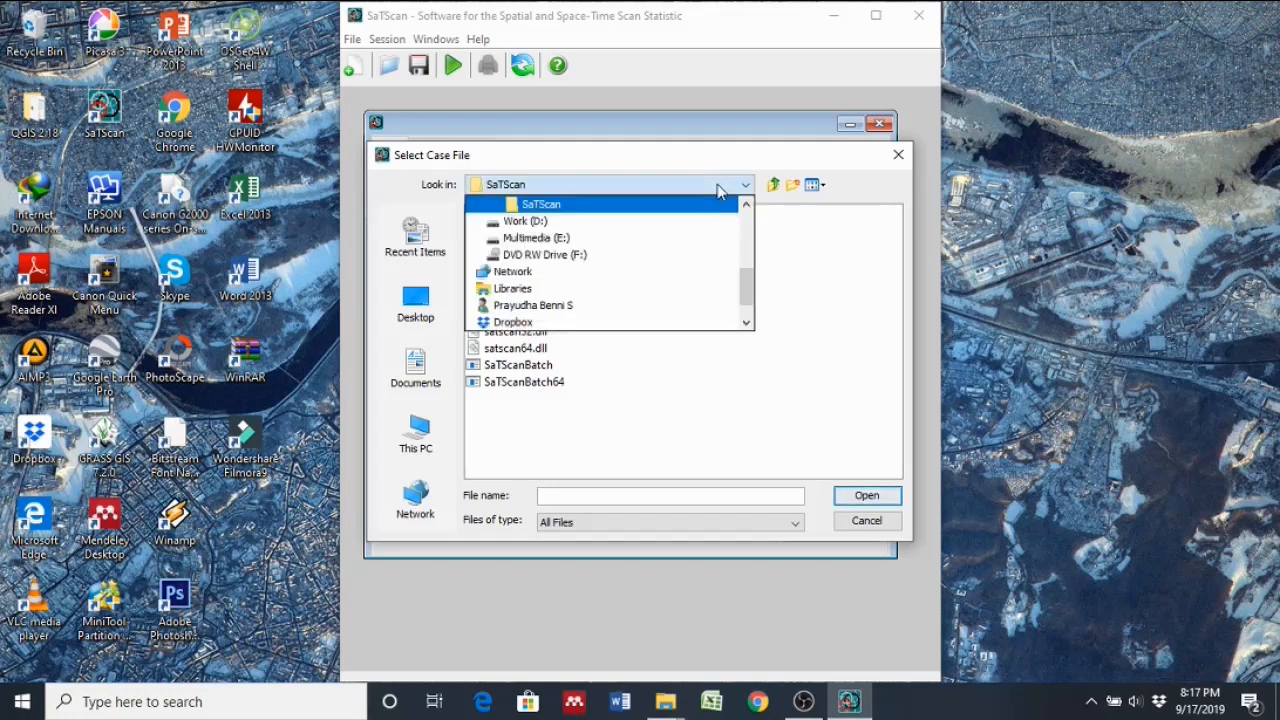
click(601, 222)
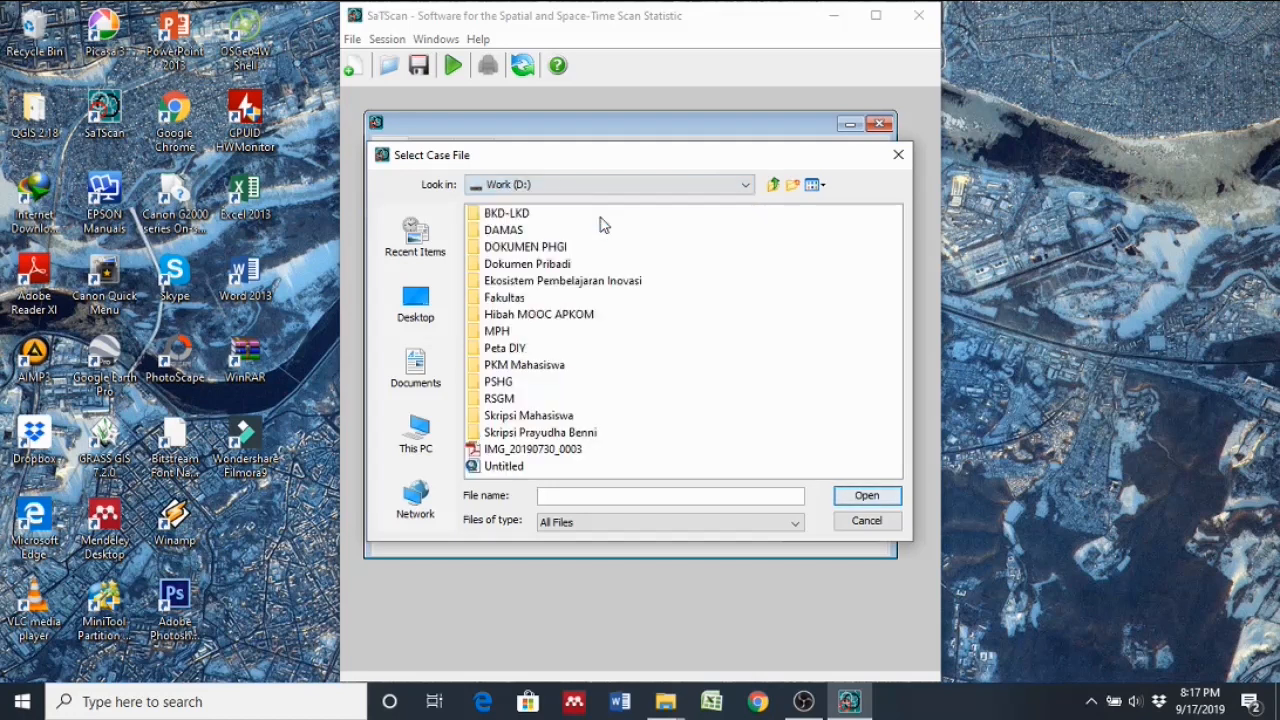
double_click(500, 382)
double_click(508, 318)
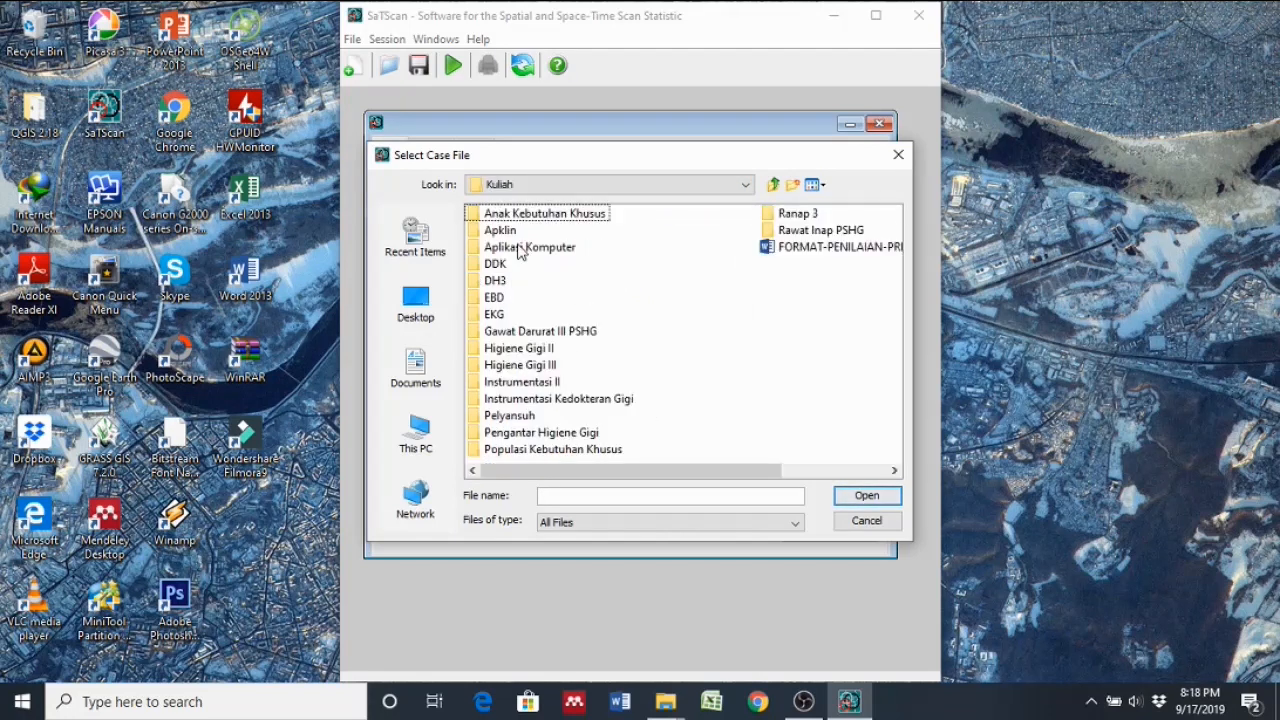
double_click(519, 251)
double_click(508, 262)
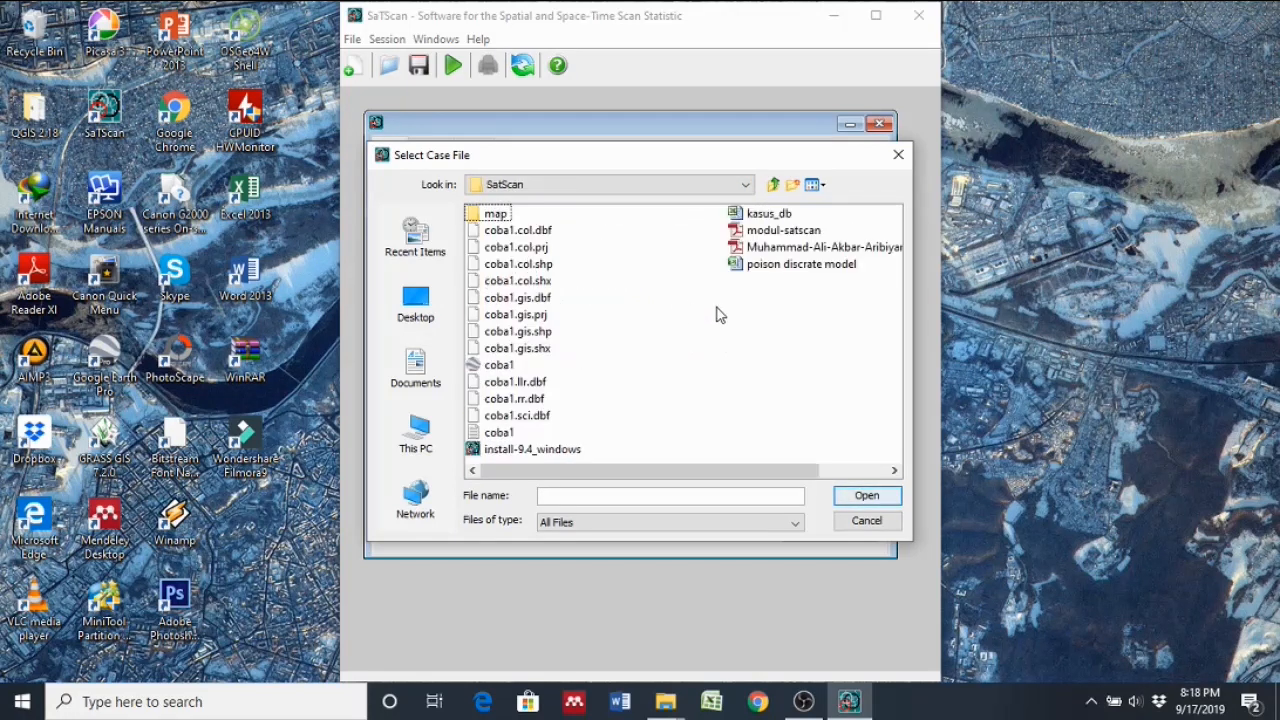
click(752, 264)
click(867, 497)
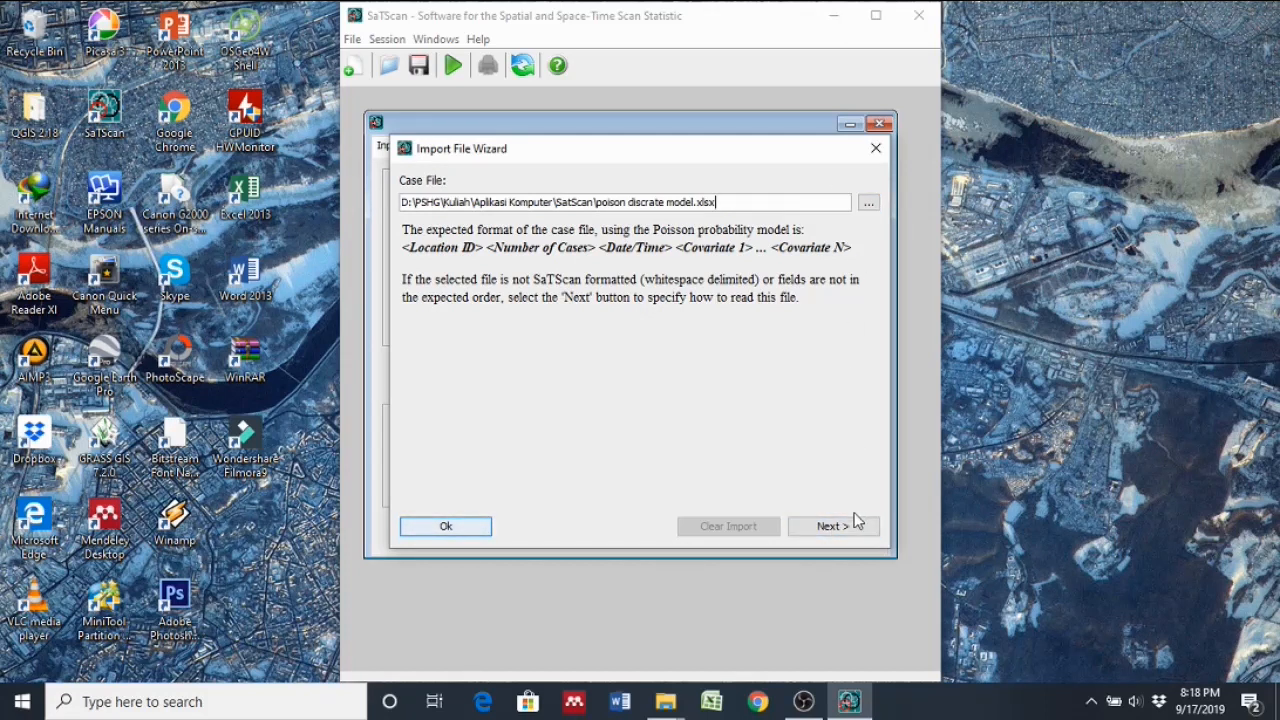
Map Location ID to Column 1, Number of Cases to One Count and Date/Time to Column 5, and import the case file.
click(833, 526)
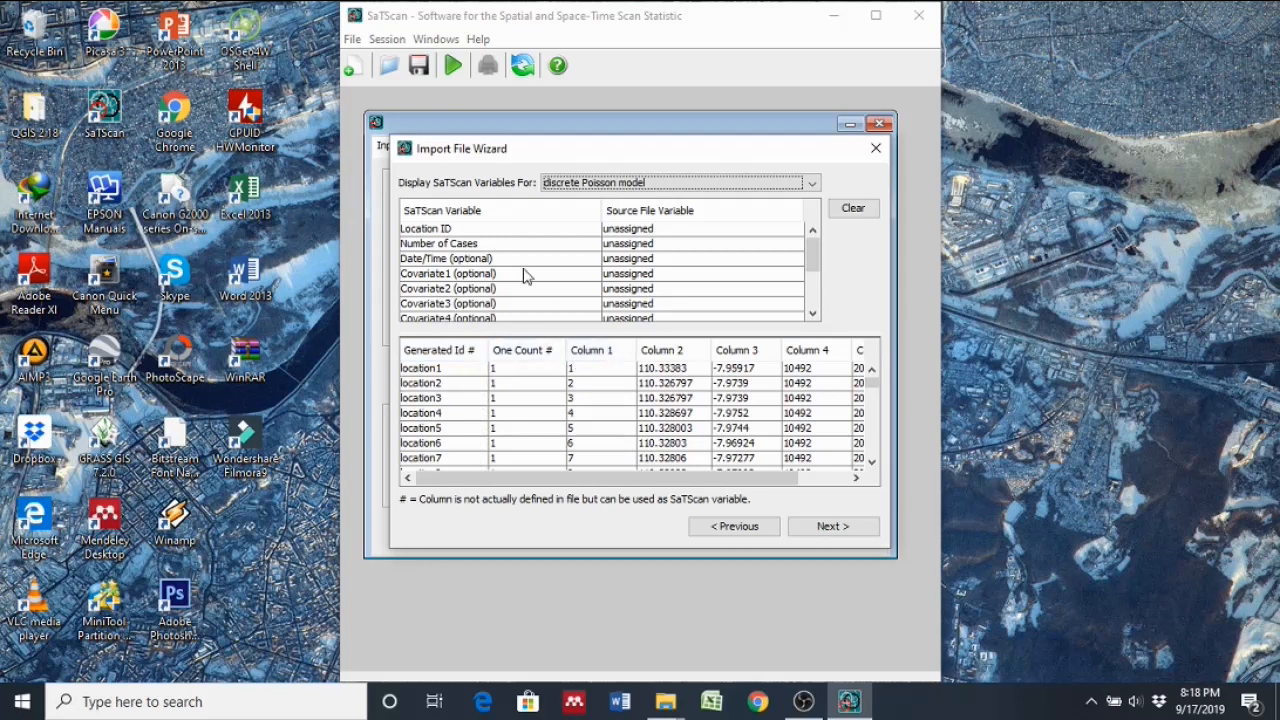
click(652, 229)
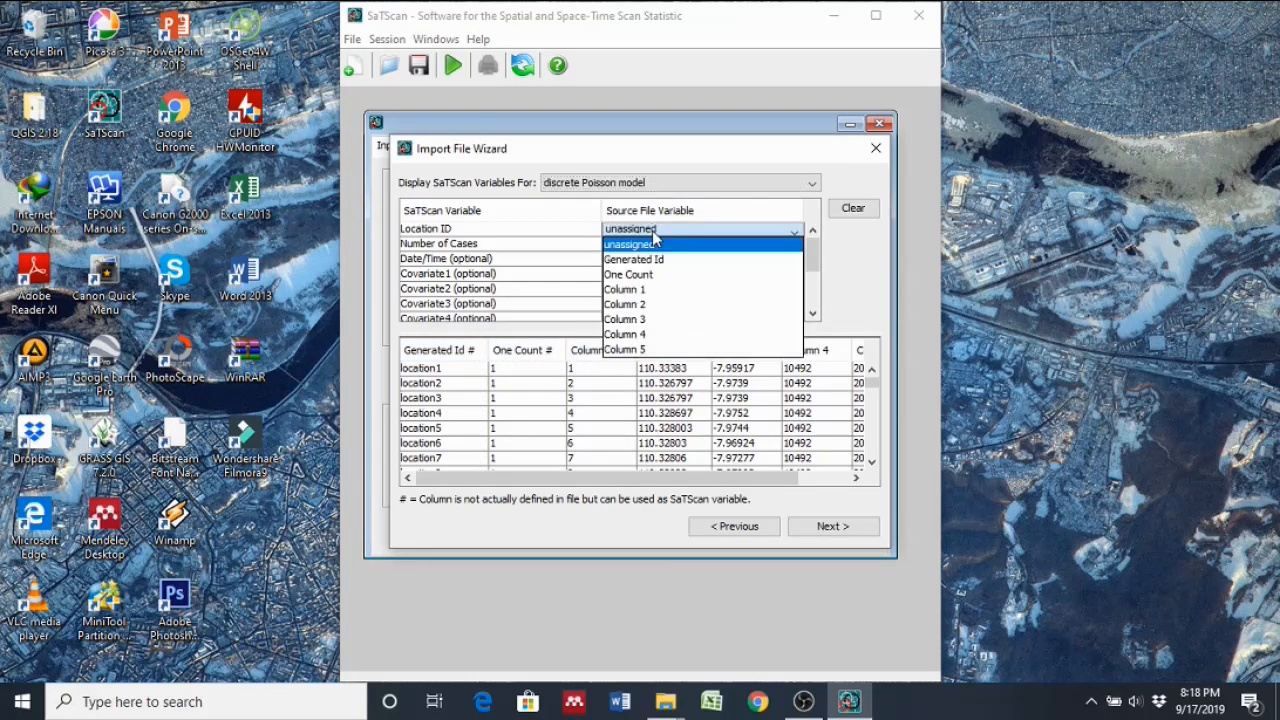
click(652, 291)
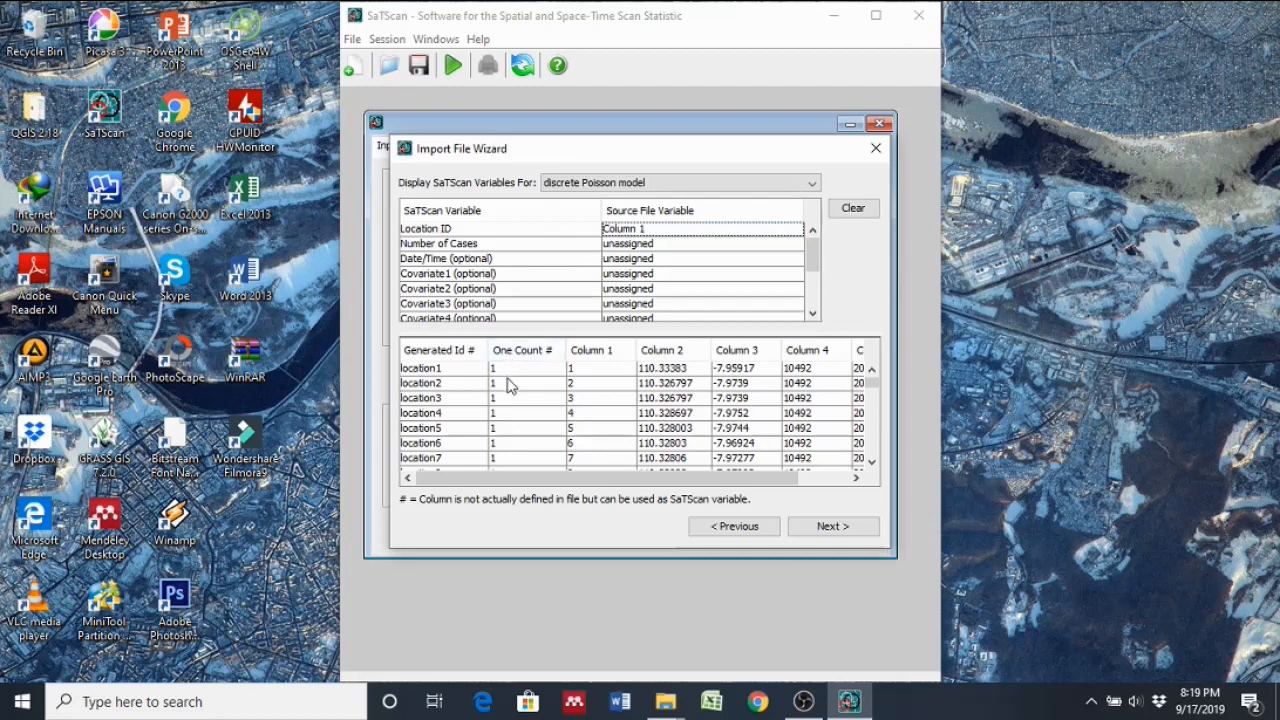
click(640, 246)
click(634, 287)
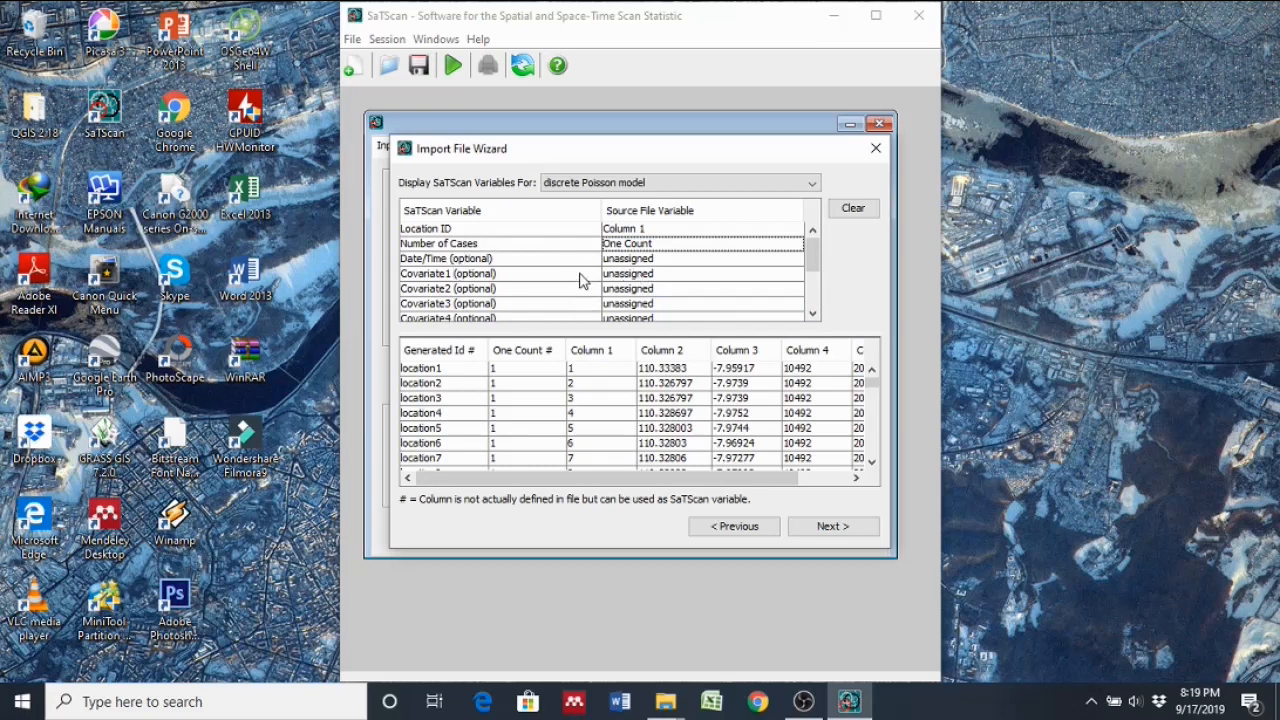
drag(752, 479, 802, 481)
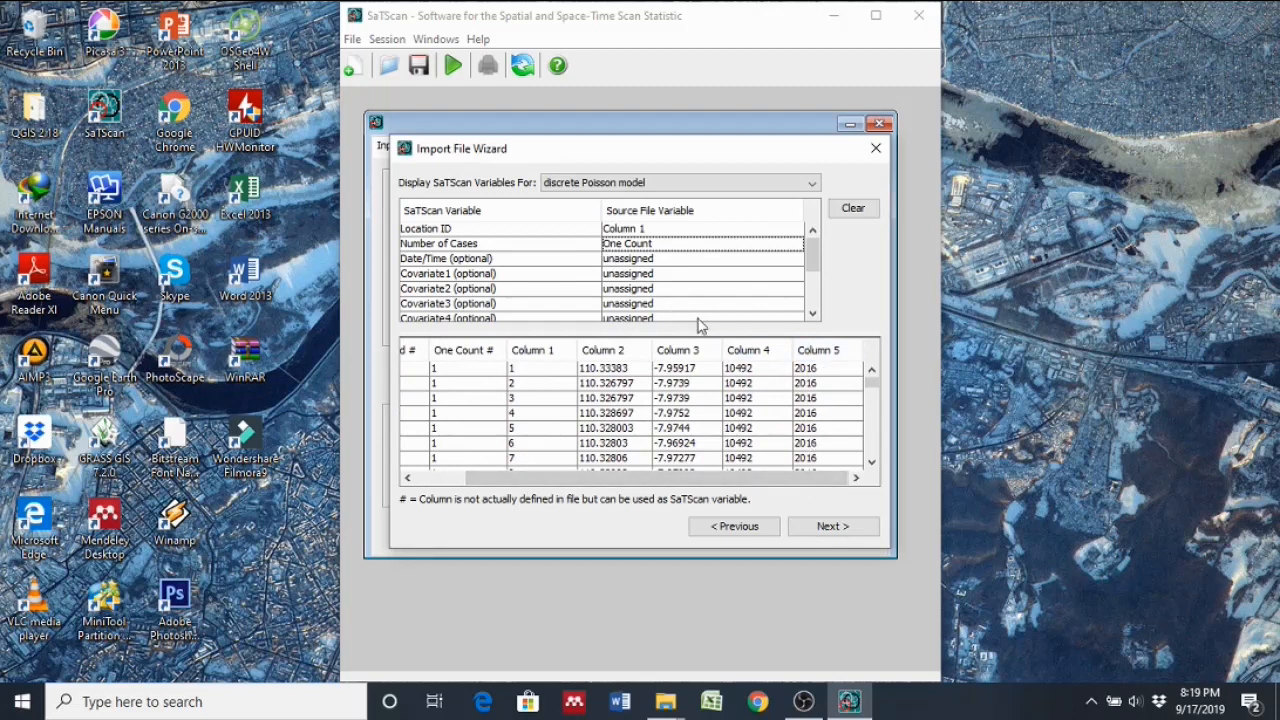
click(664, 260)
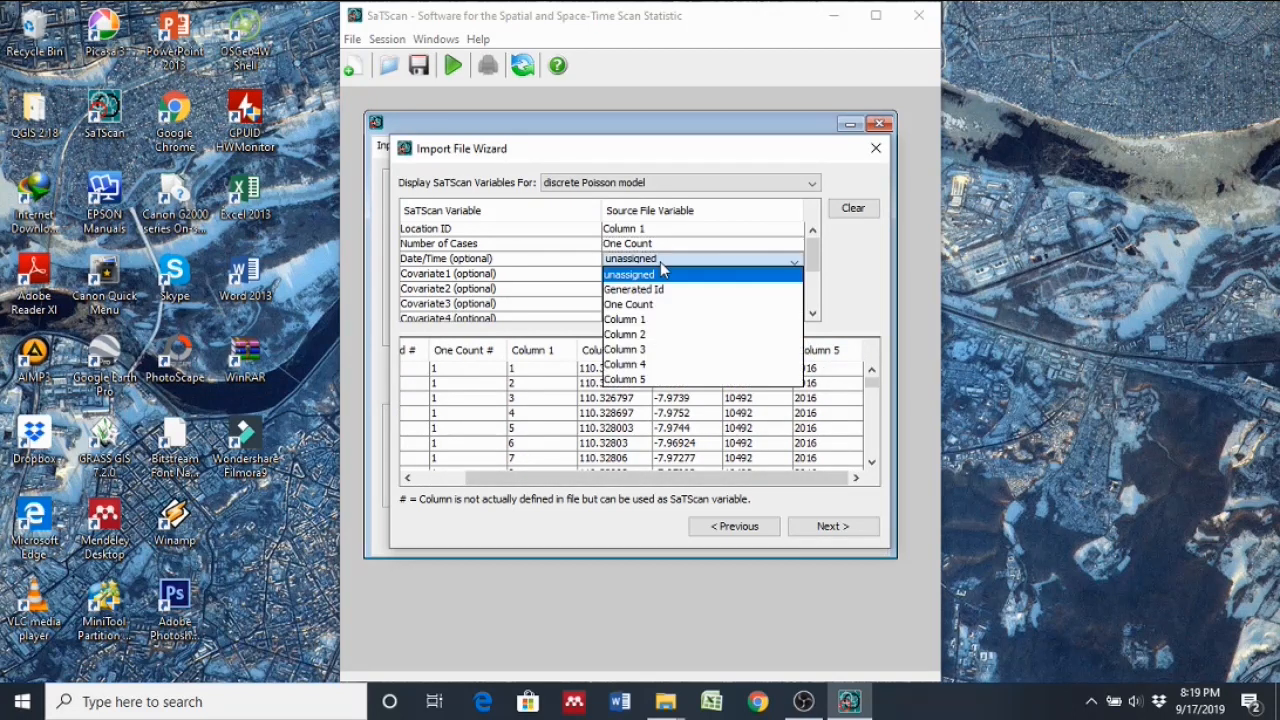
click(664, 380)
click(834, 527)
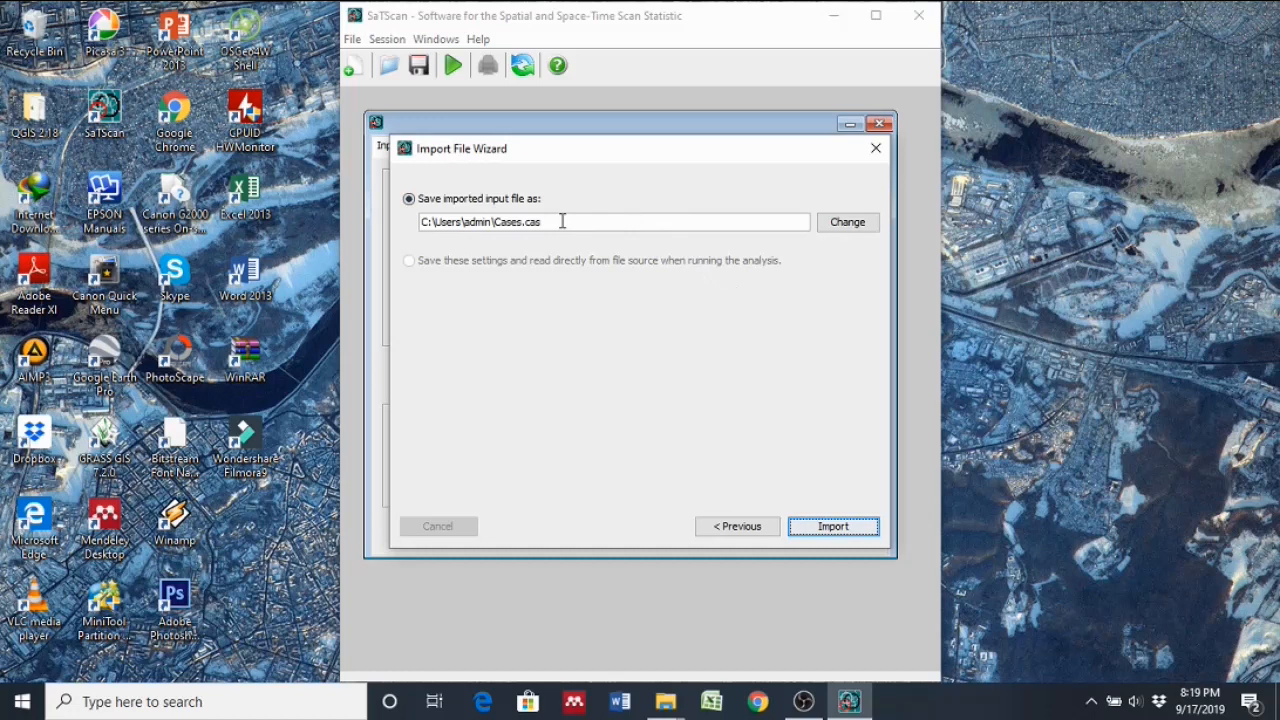
click(834, 521)
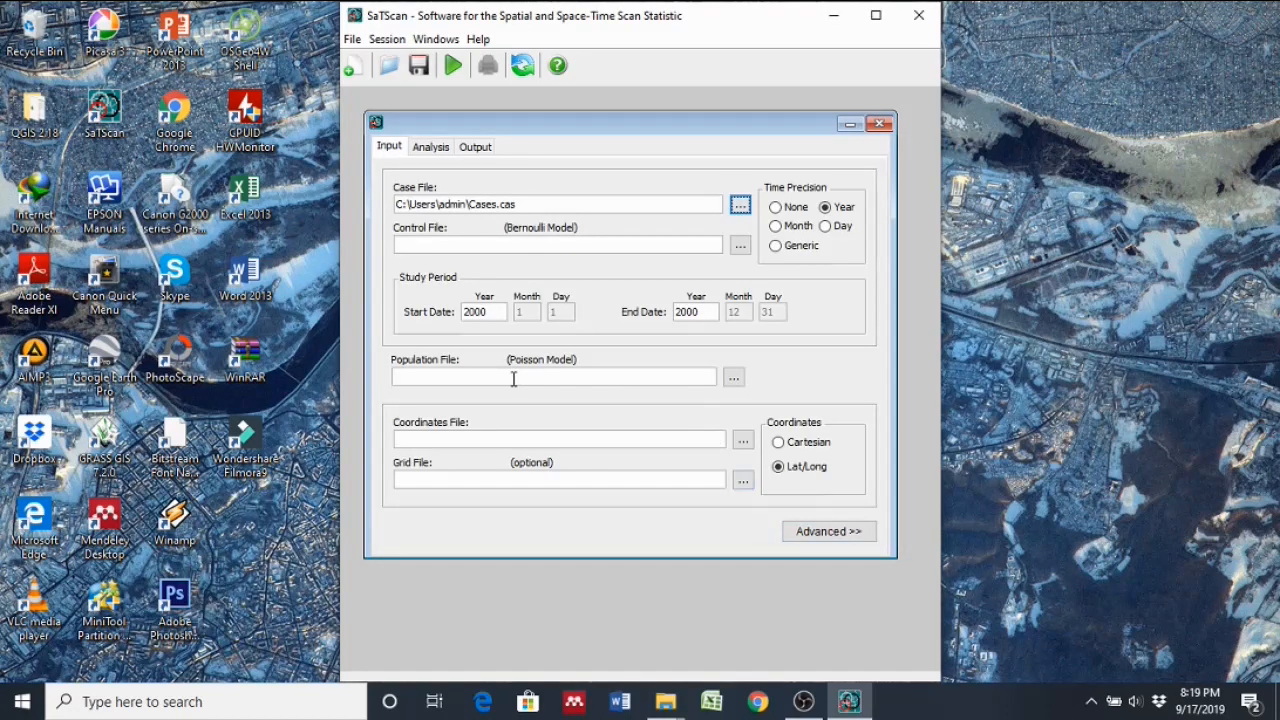
click(735, 380)
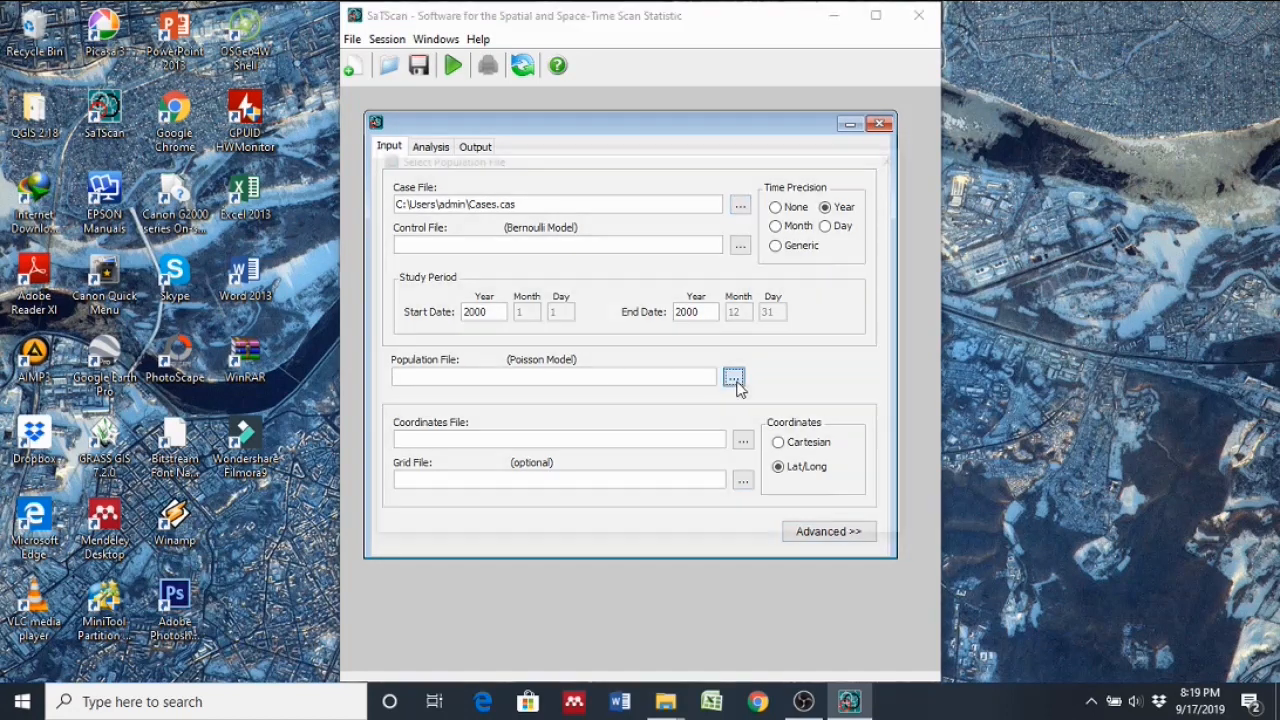
click(886, 121)
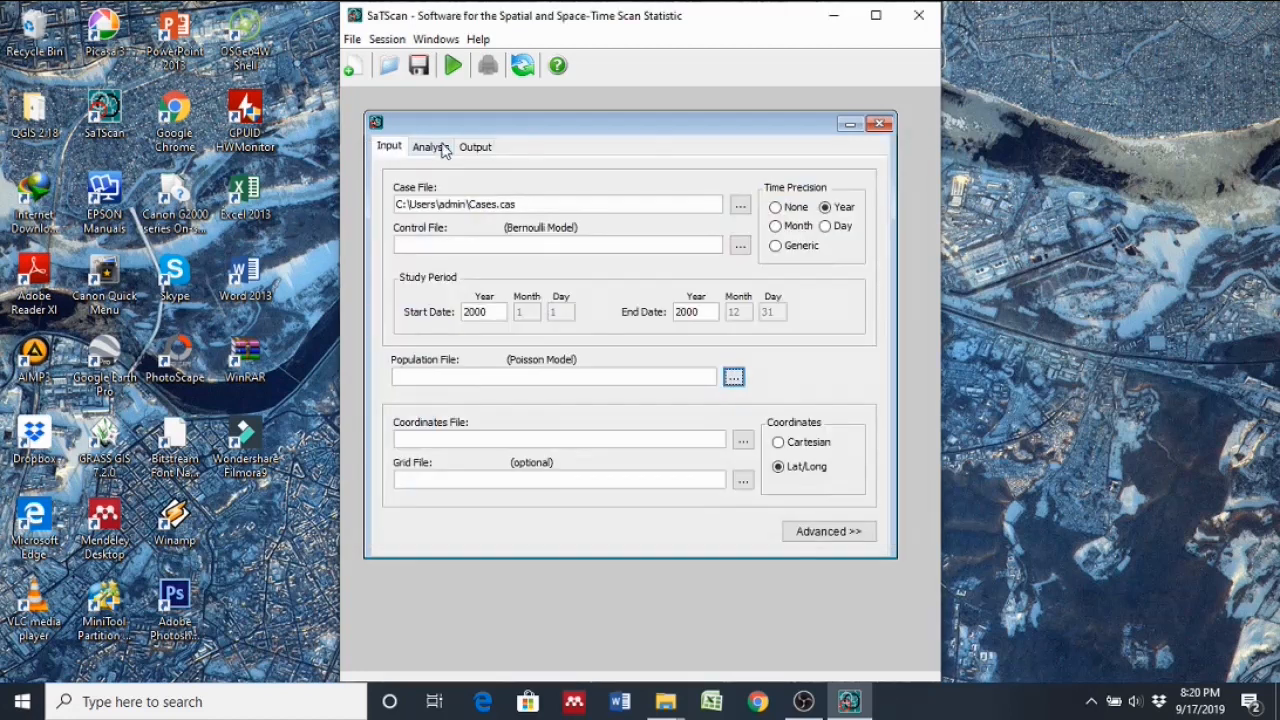
click(445, 148)
click(400, 147)
Choose "poison discrate model.xlsx" in the SatScan folder as the population file and proceed to its variable mapping.
click(733, 380)
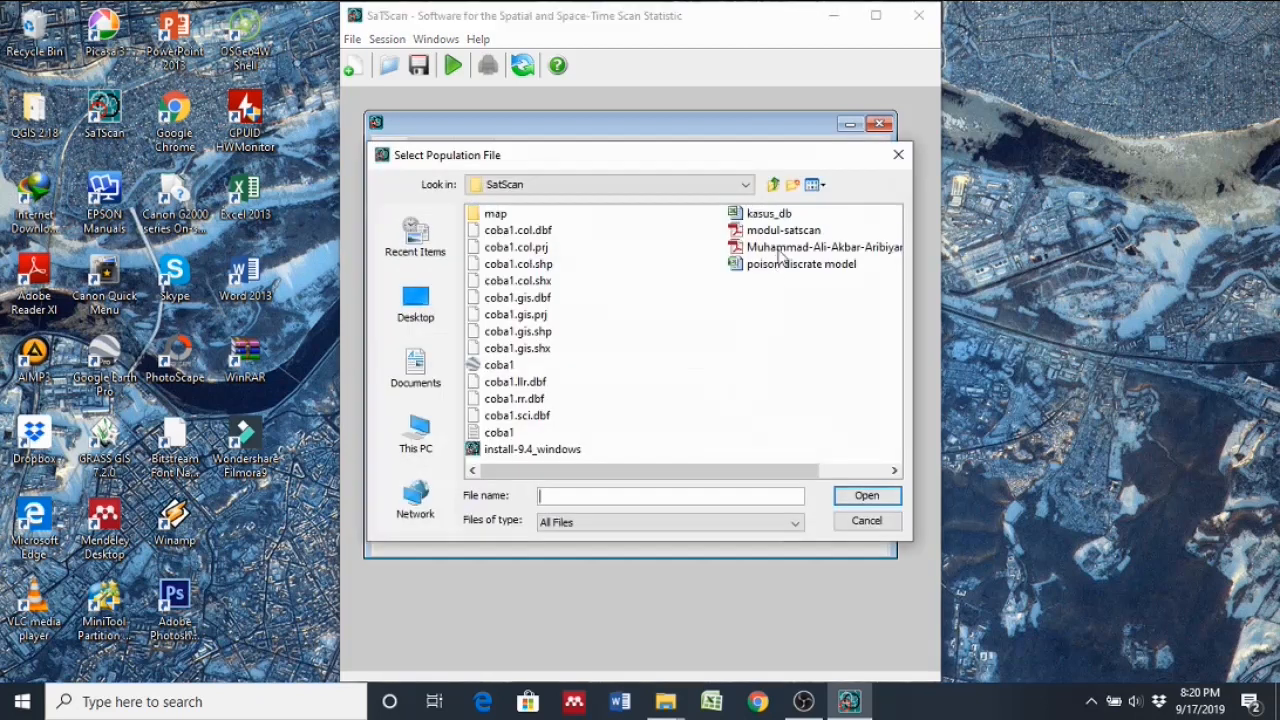
double_click(782, 264)
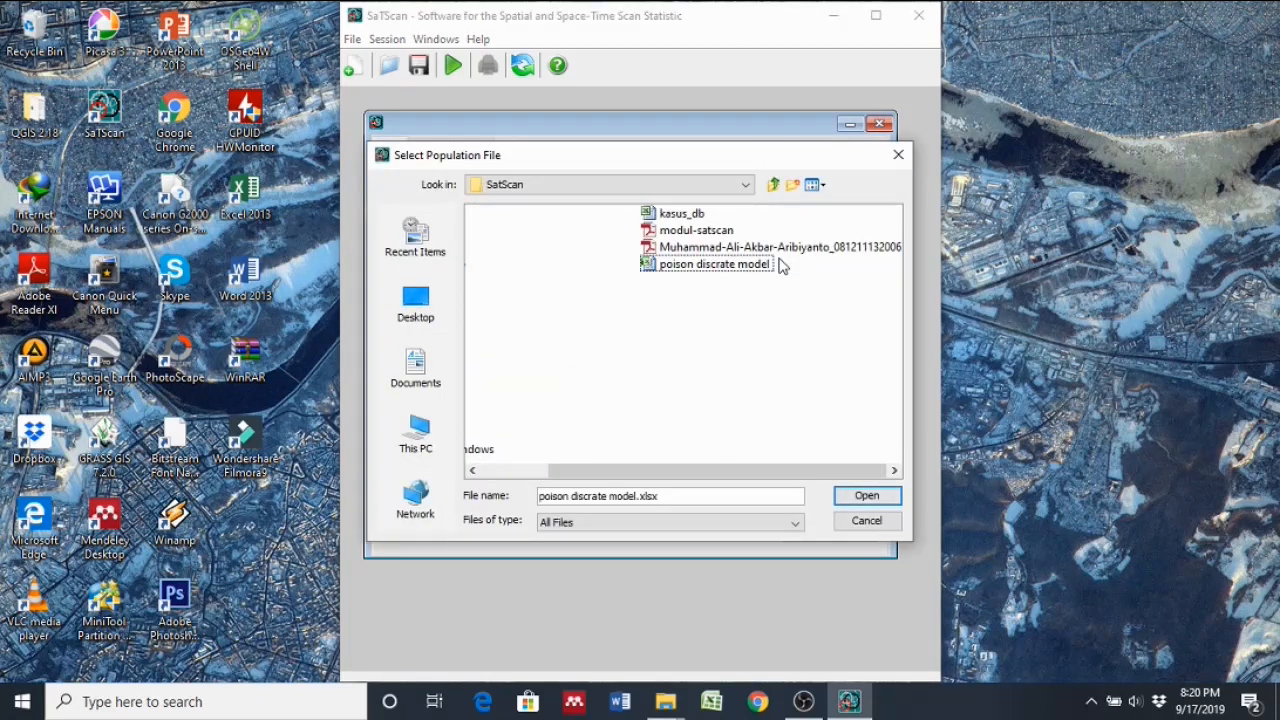
click(829, 526)
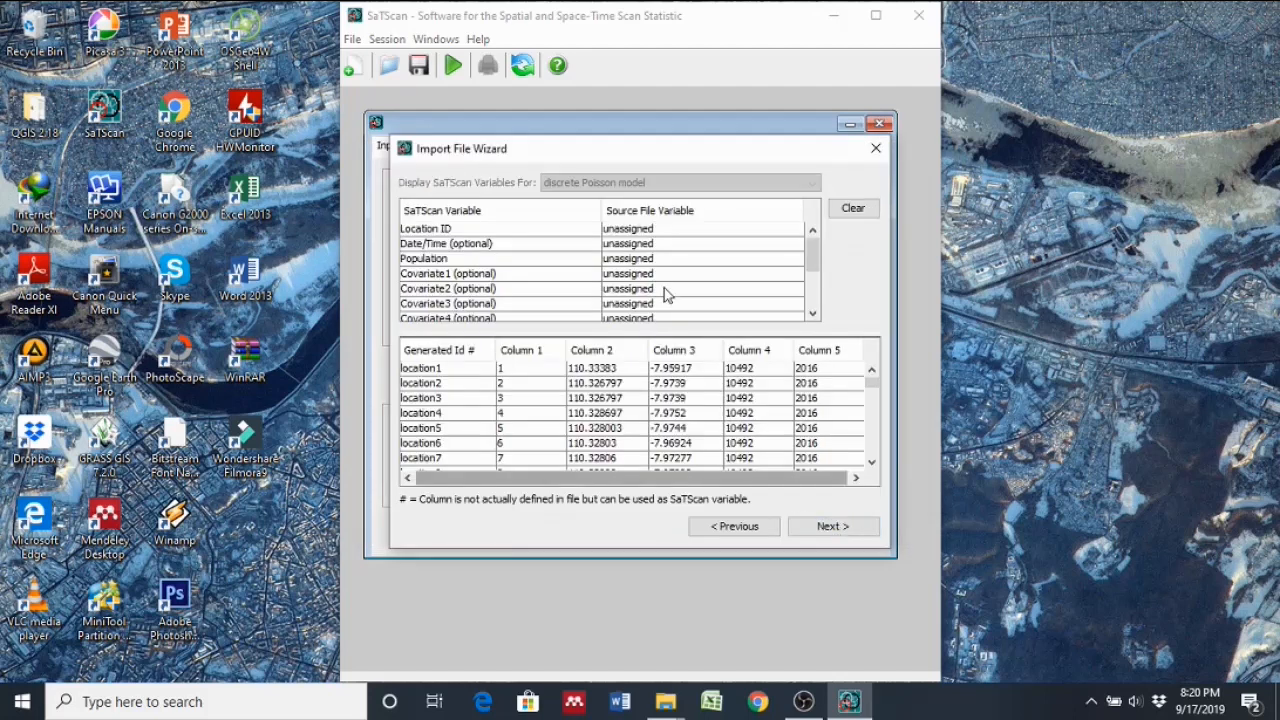
Map Location ID to Column 1, Date/Time to Column 5 and Population to Column 4, and import the population file.
click(643, 229)
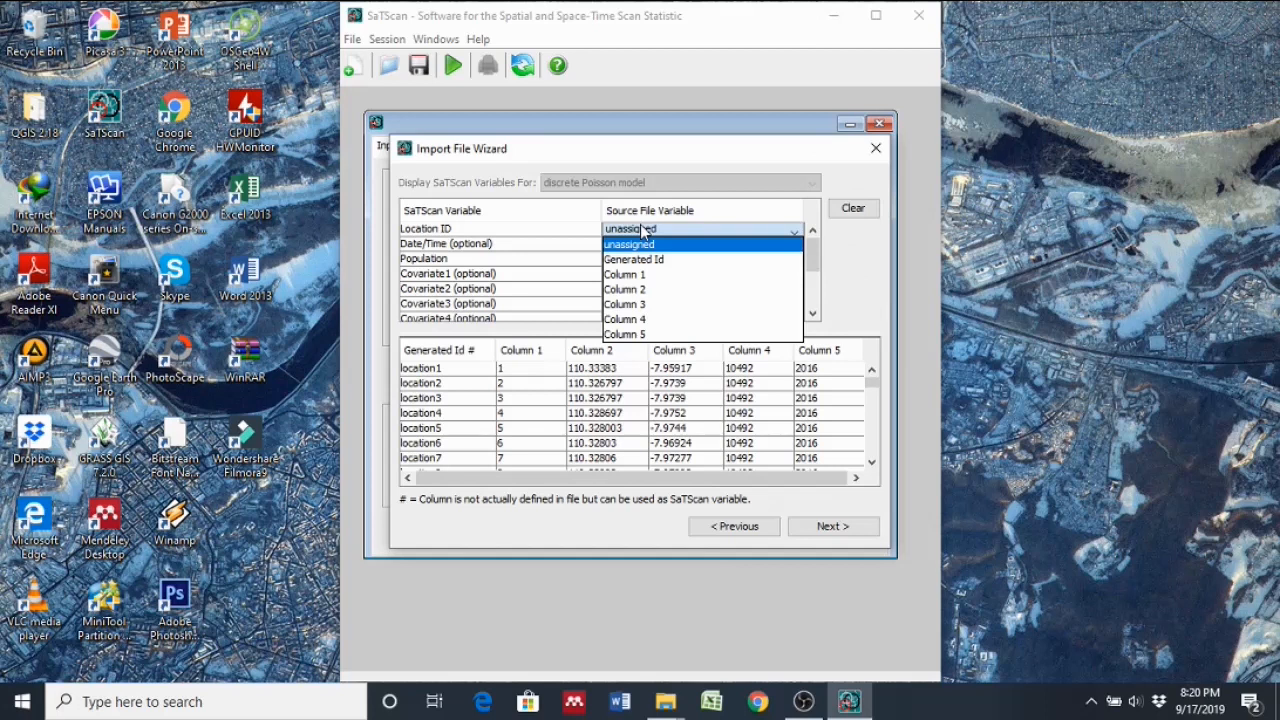
click(645, 274)
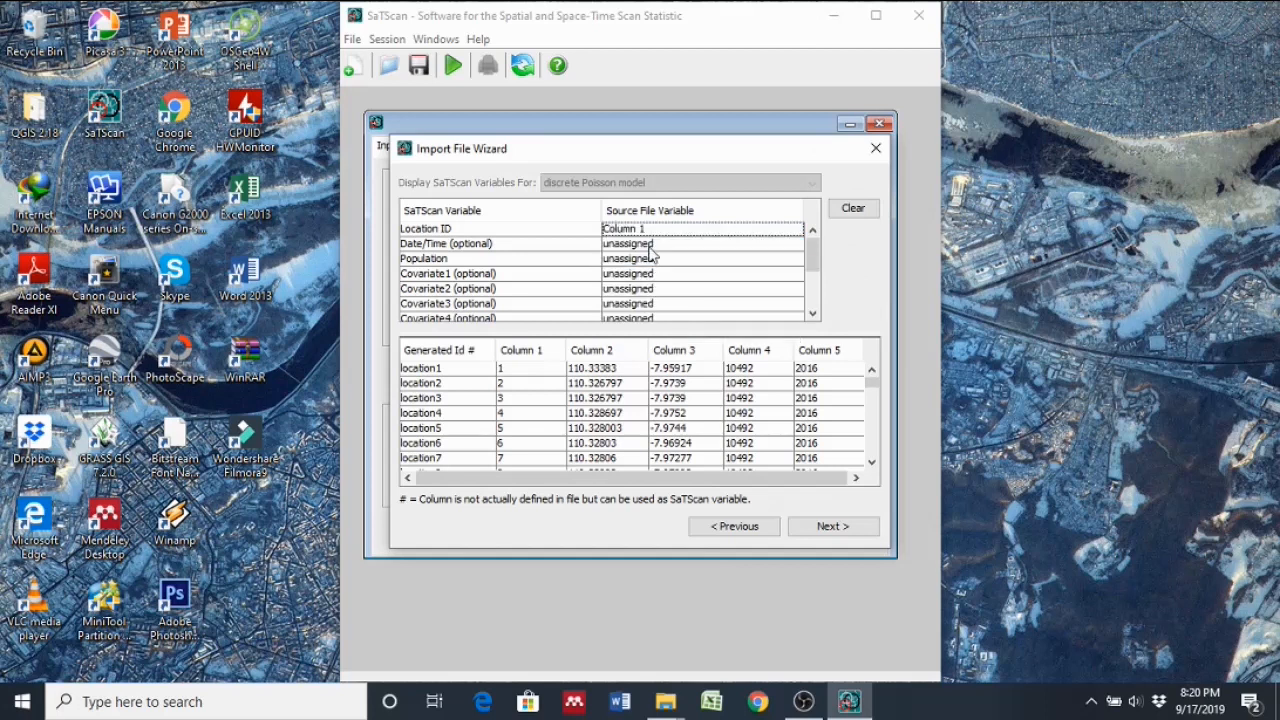
click(650, 245)
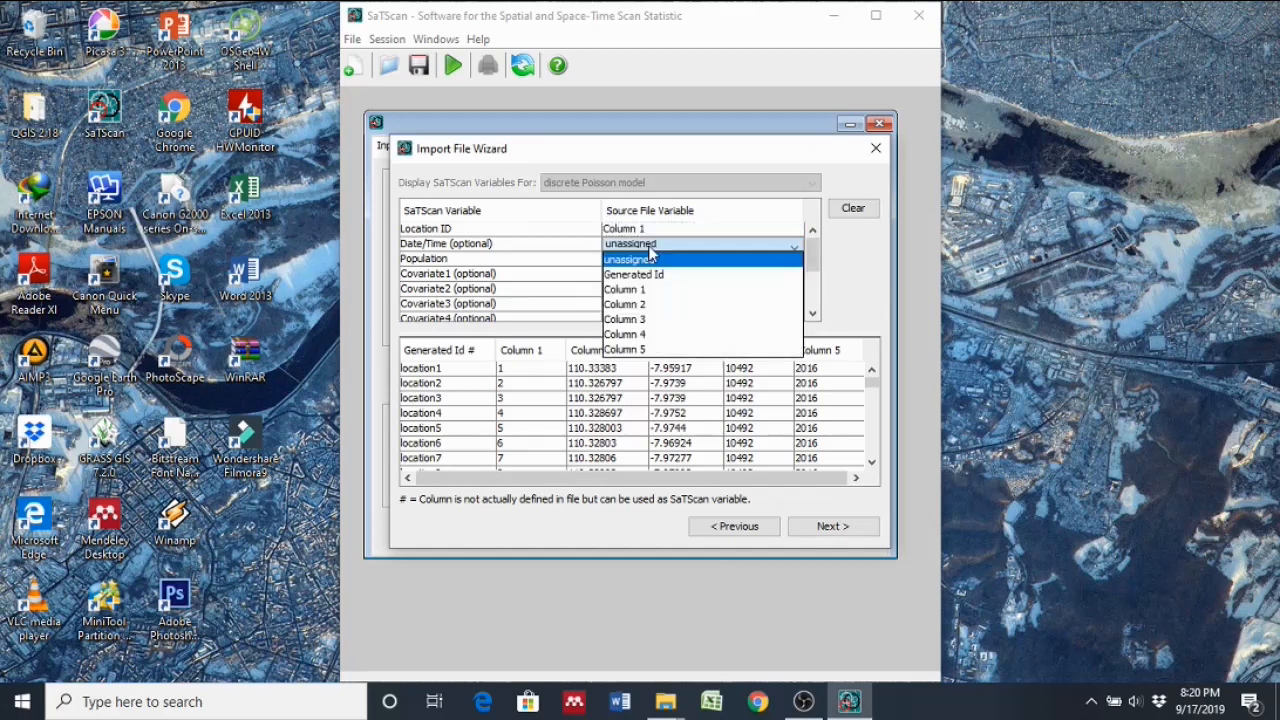
click(650, 350)
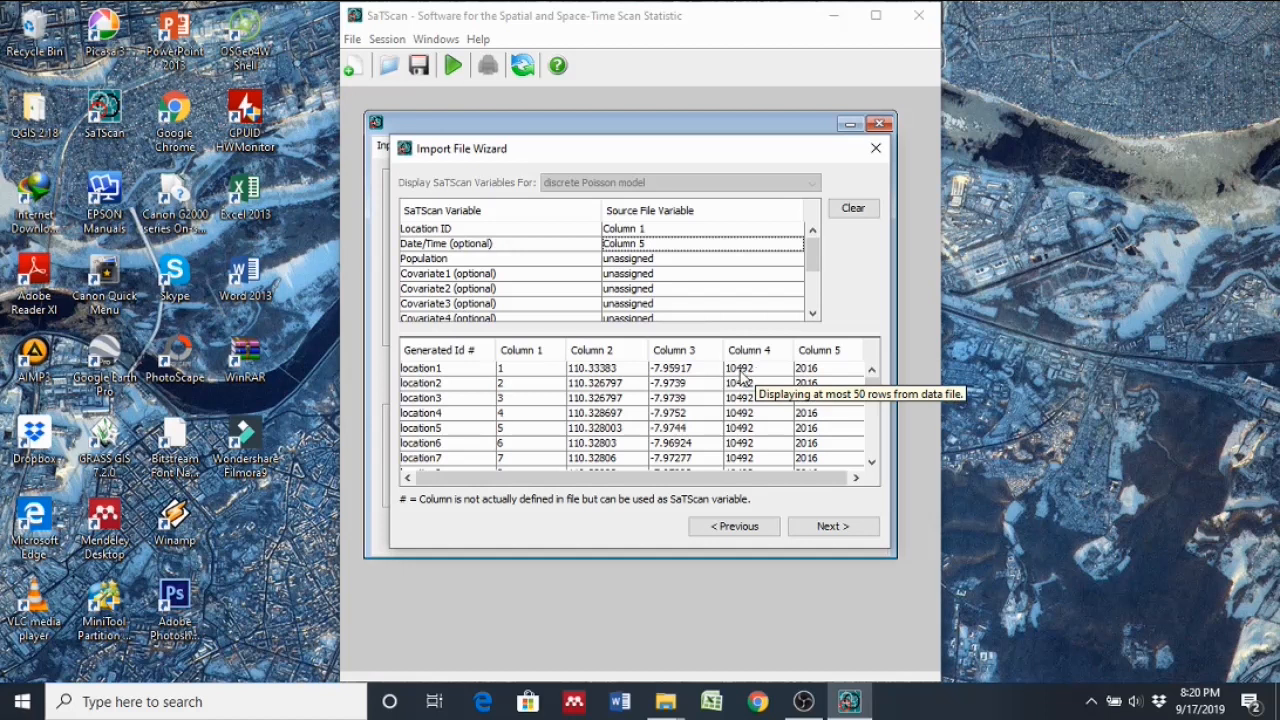
scroll(750, 400, down, 14)
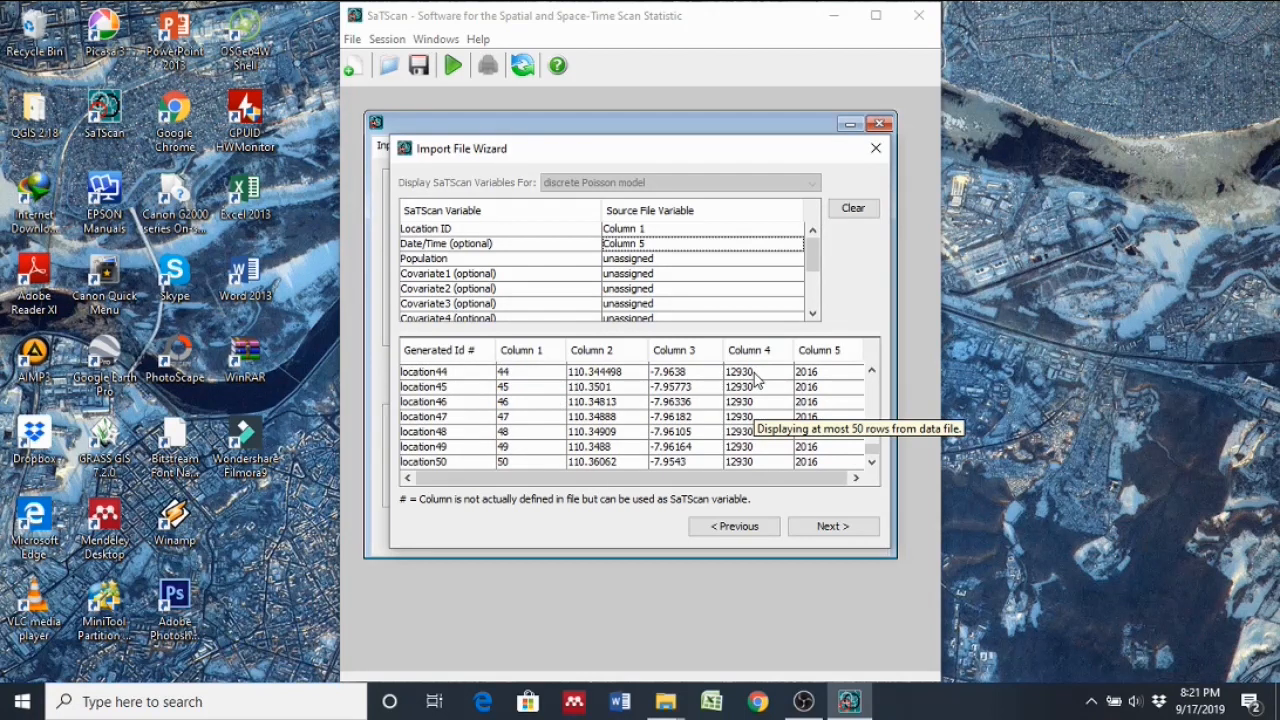
click(628, 262)
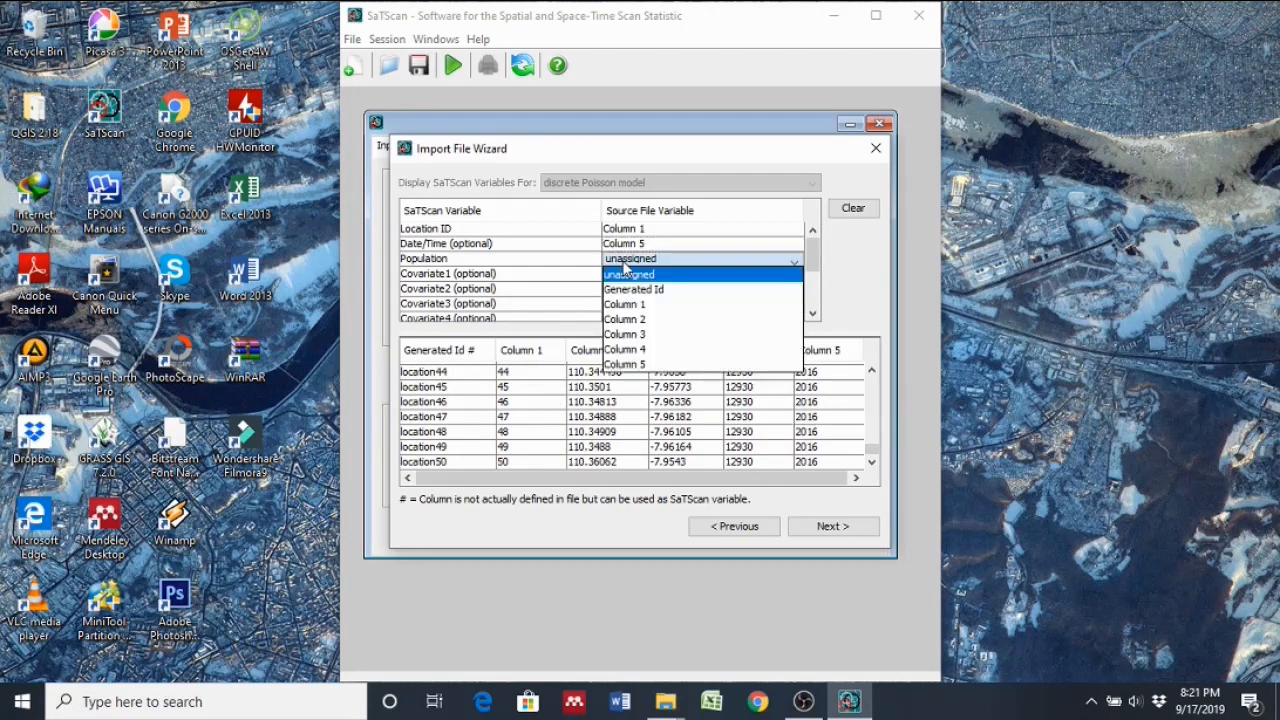
click(645, 349)
click(830, 525)
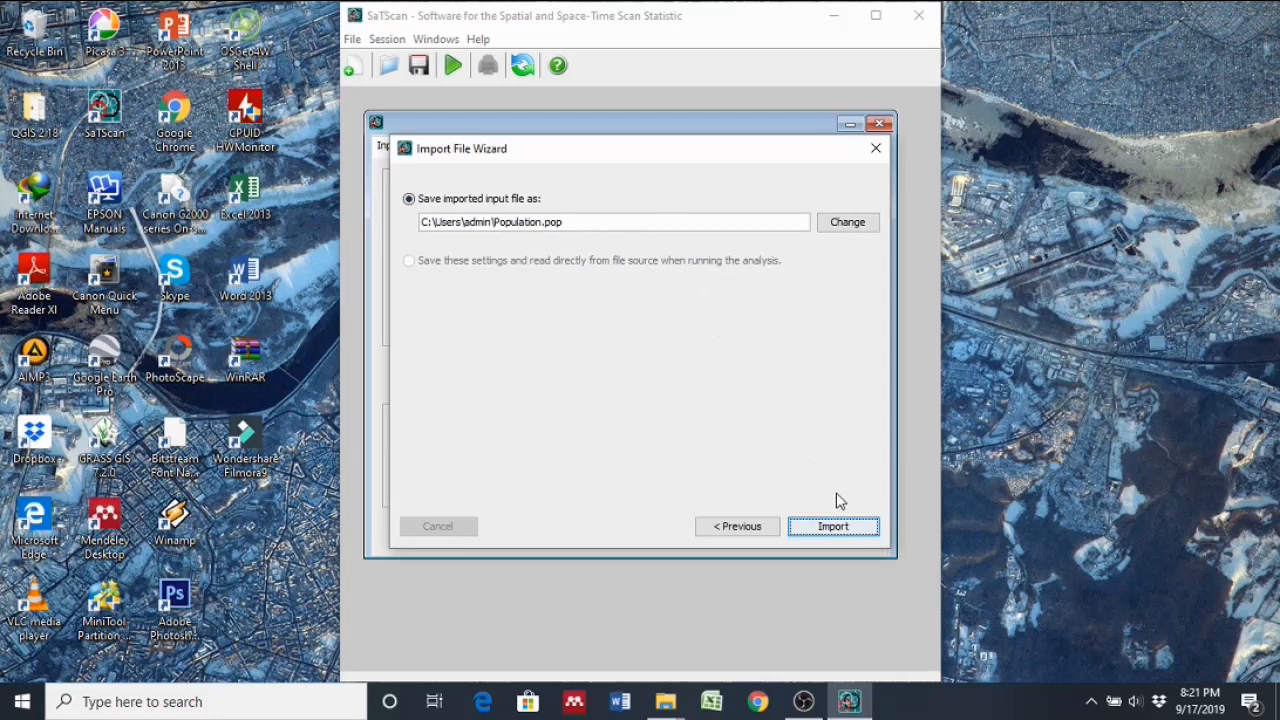
click(845, 528)
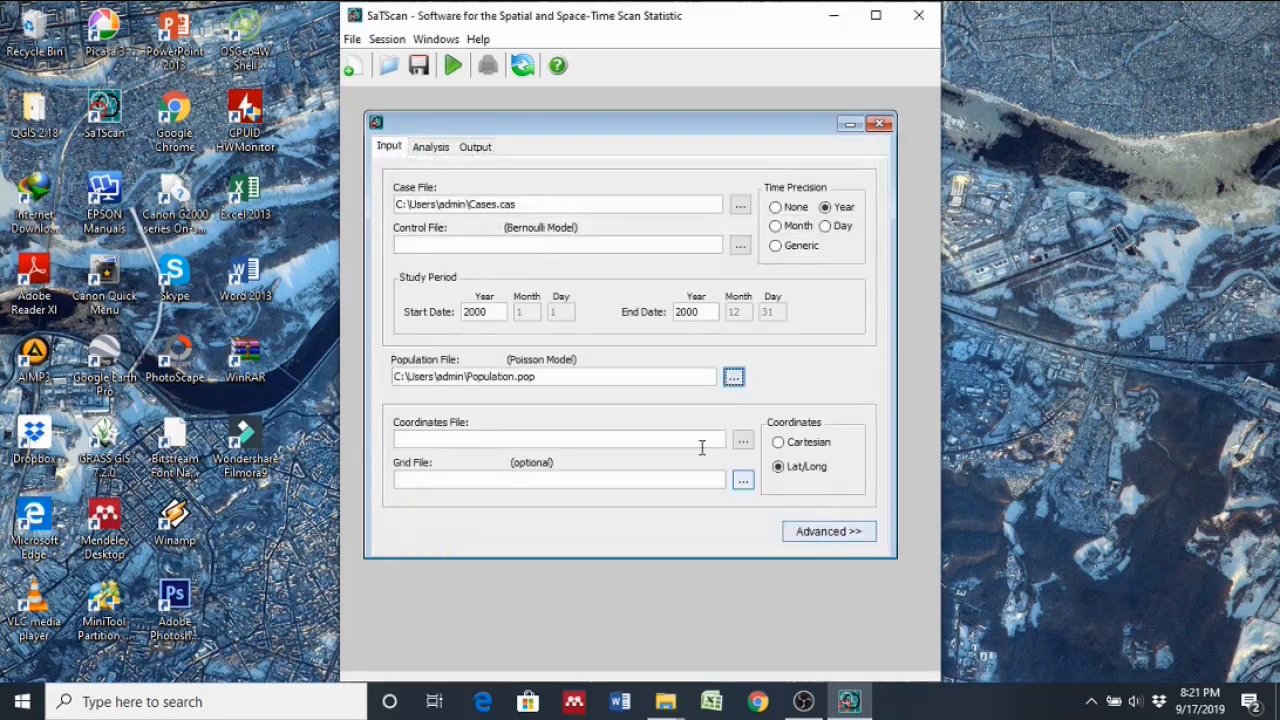
Choose "poison discrate model.xlsx" in the SatScan folder as the coordinates file and proceed to its variable mapping.
click(744, 441)
click(787, 274)
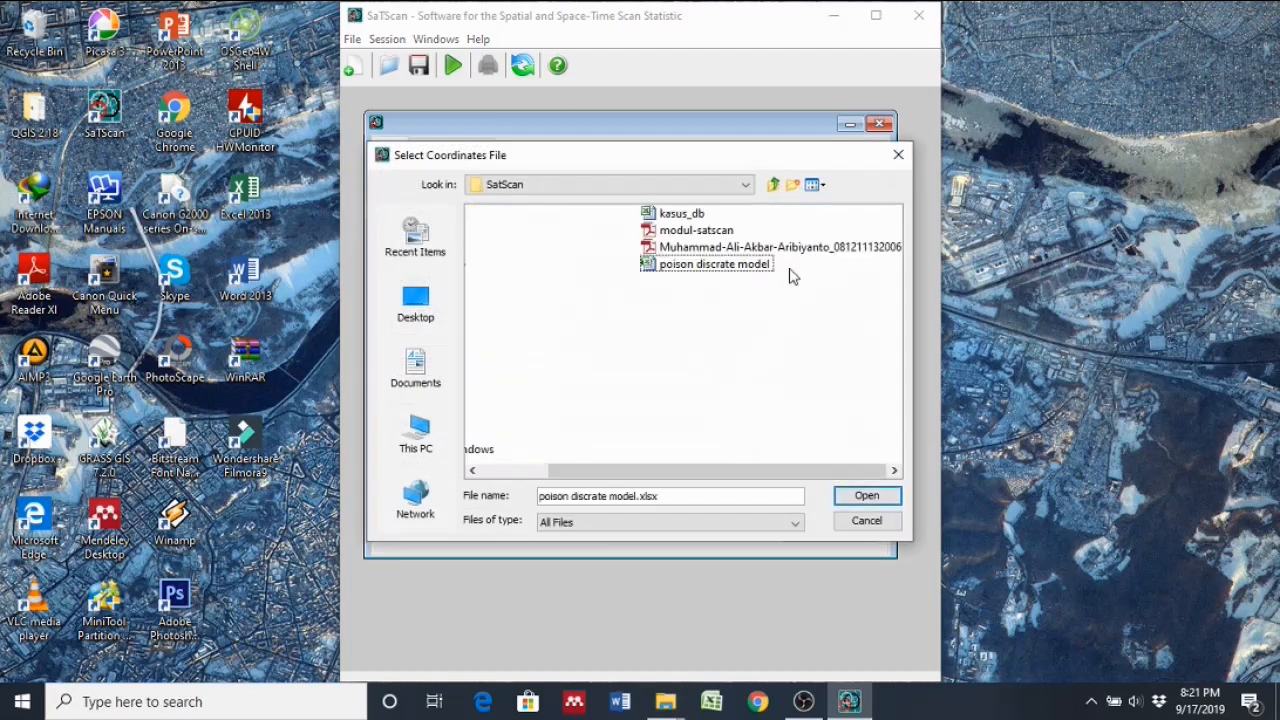
click(866, 495)
click(846, 526)
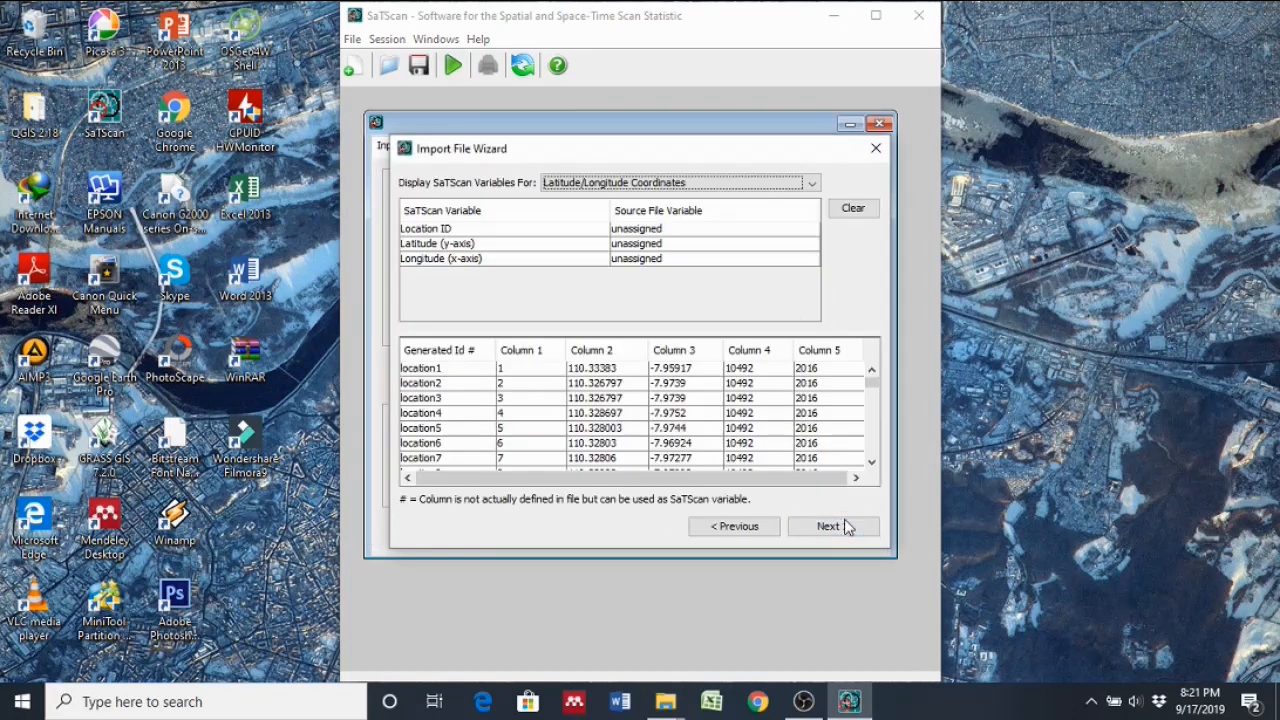
Map Location ID to Column 1, Latitude to Column 3 and Longitude to Column 2, and import the coordinates file.
click(660, 230)
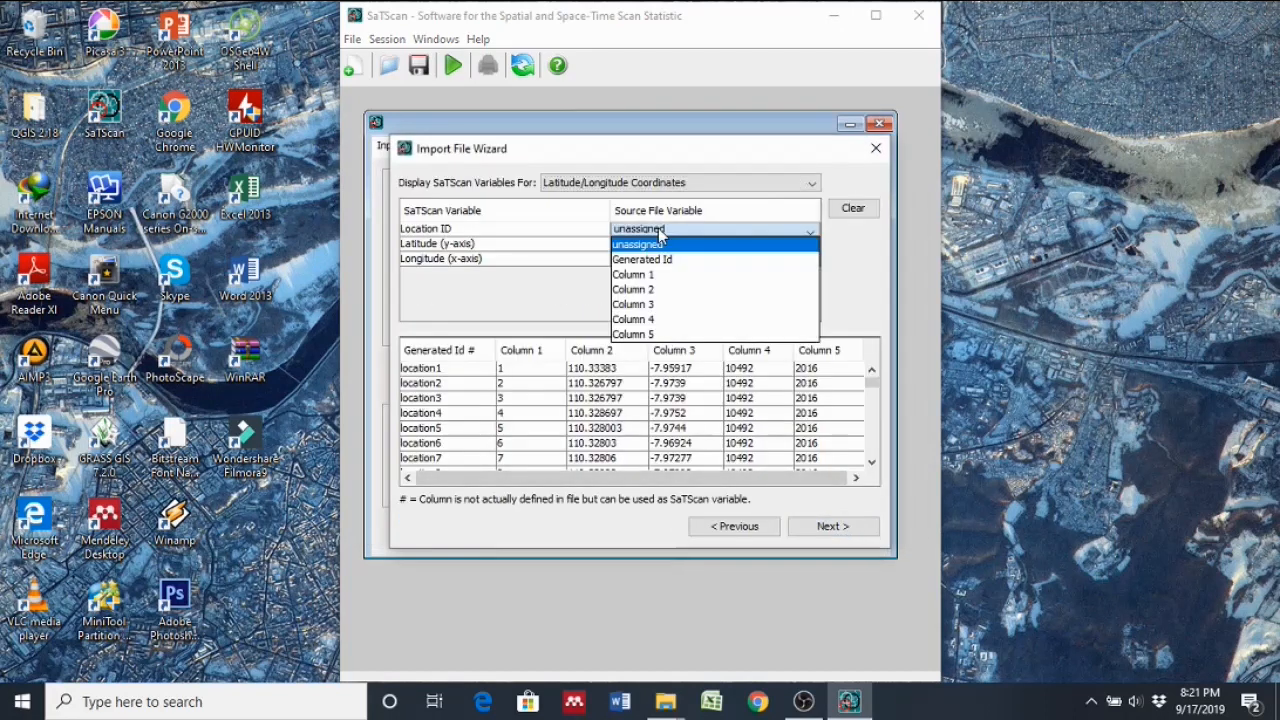
click(670, 278)
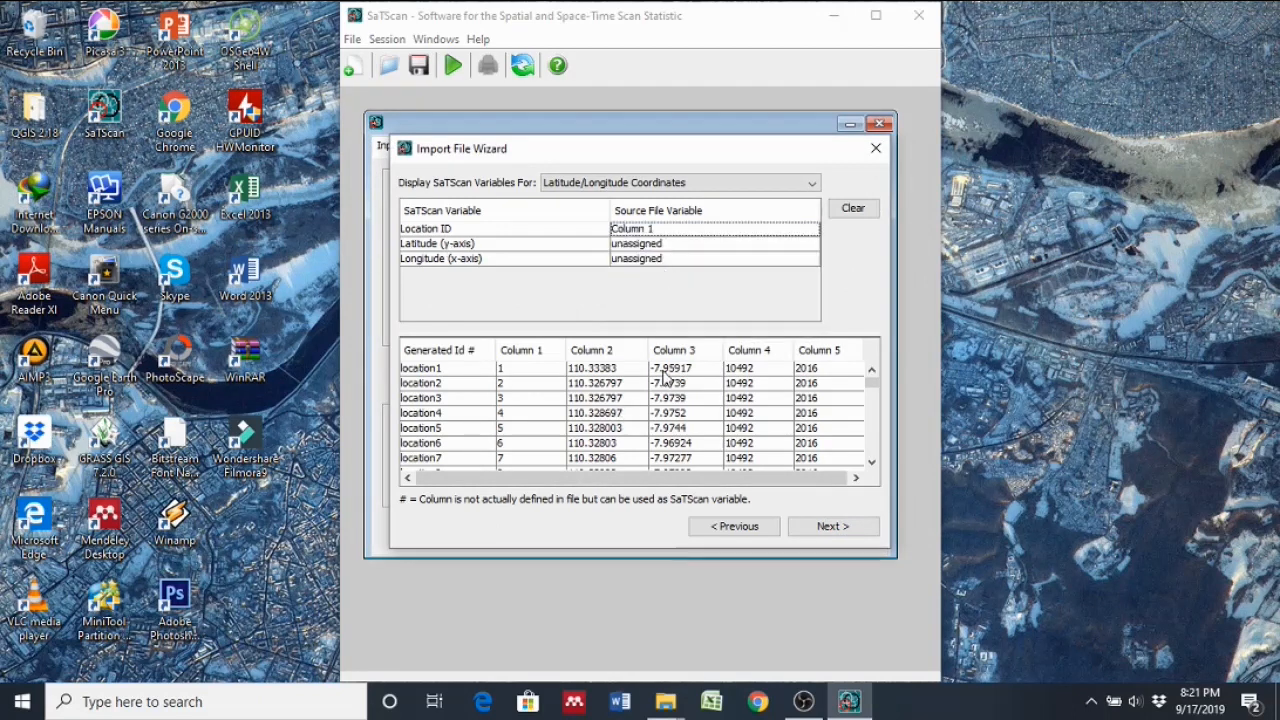
click(652, 244)
click(640, 319)
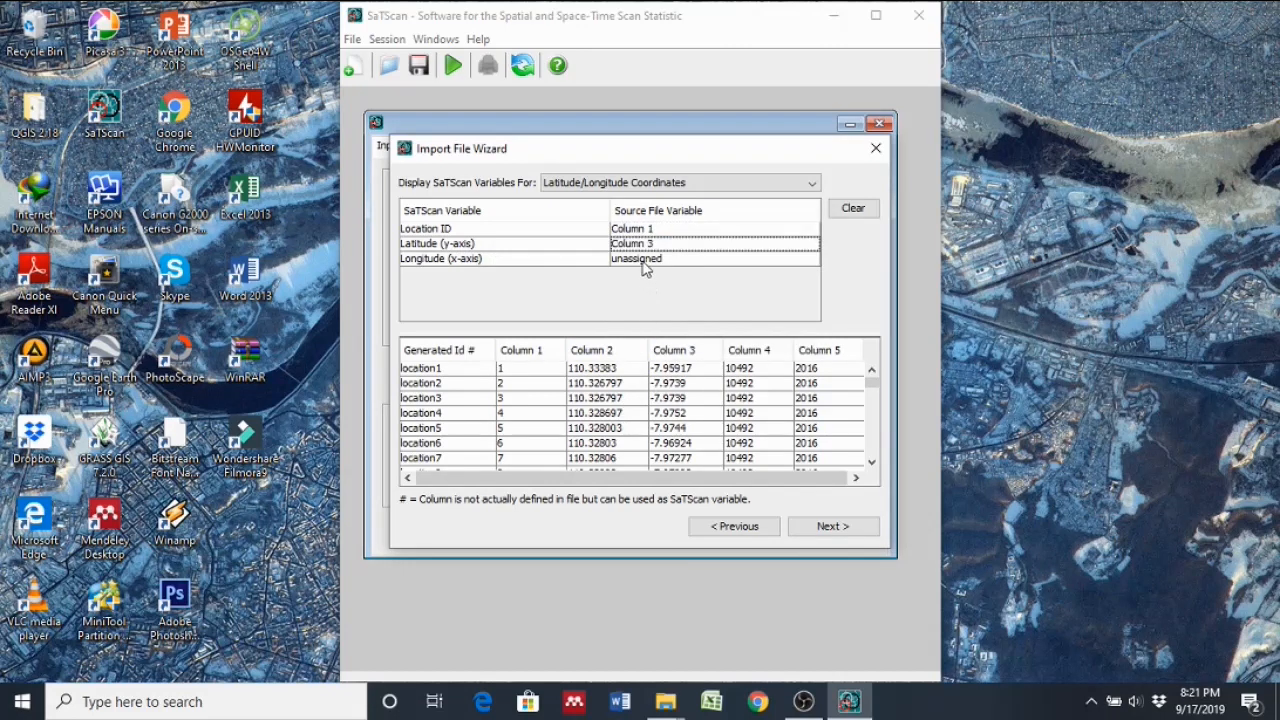
click(645, 259)
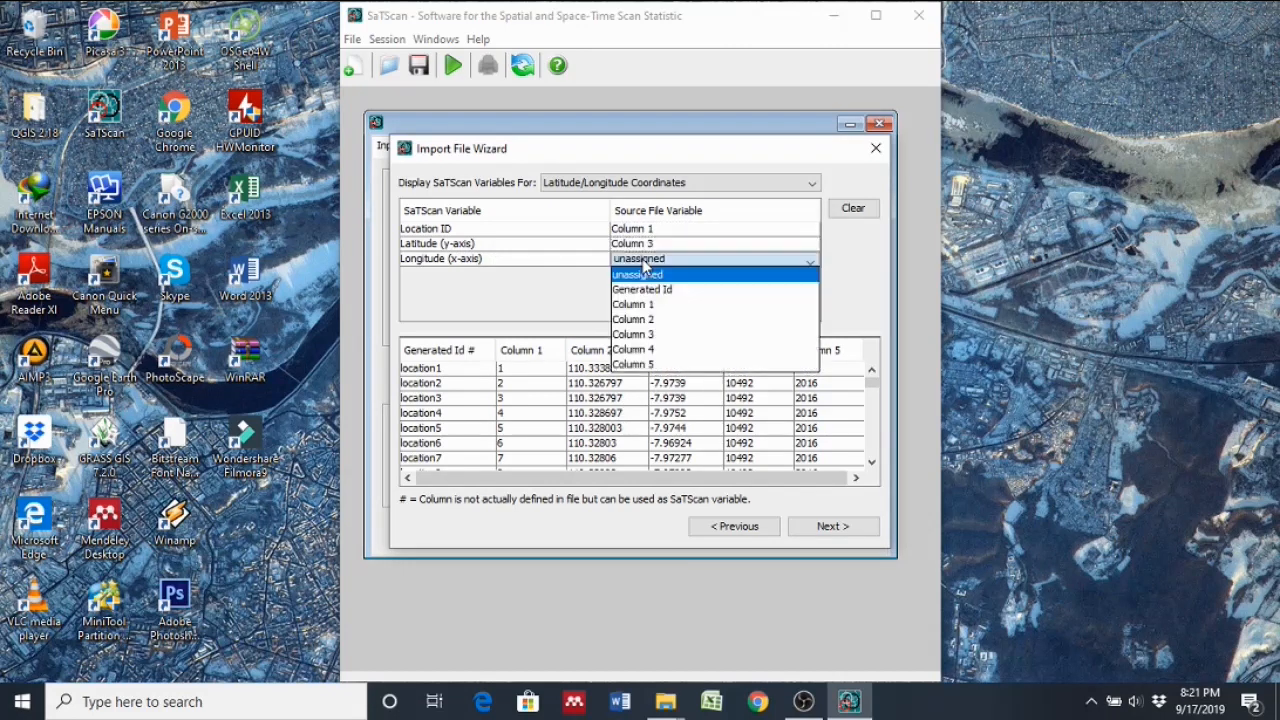
click(657, 320)
click(813, 527)
click(813, 528)
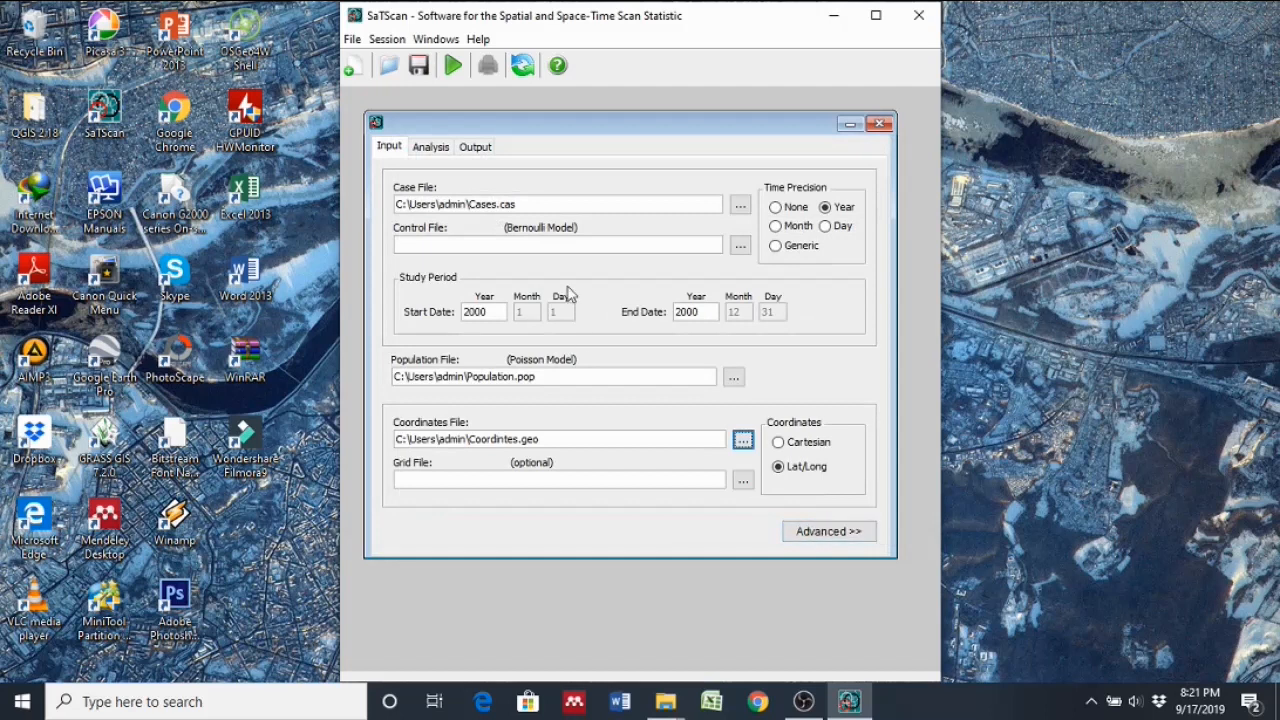
Set both the start year and the end year of the study period to 2016.
click(431, 148)
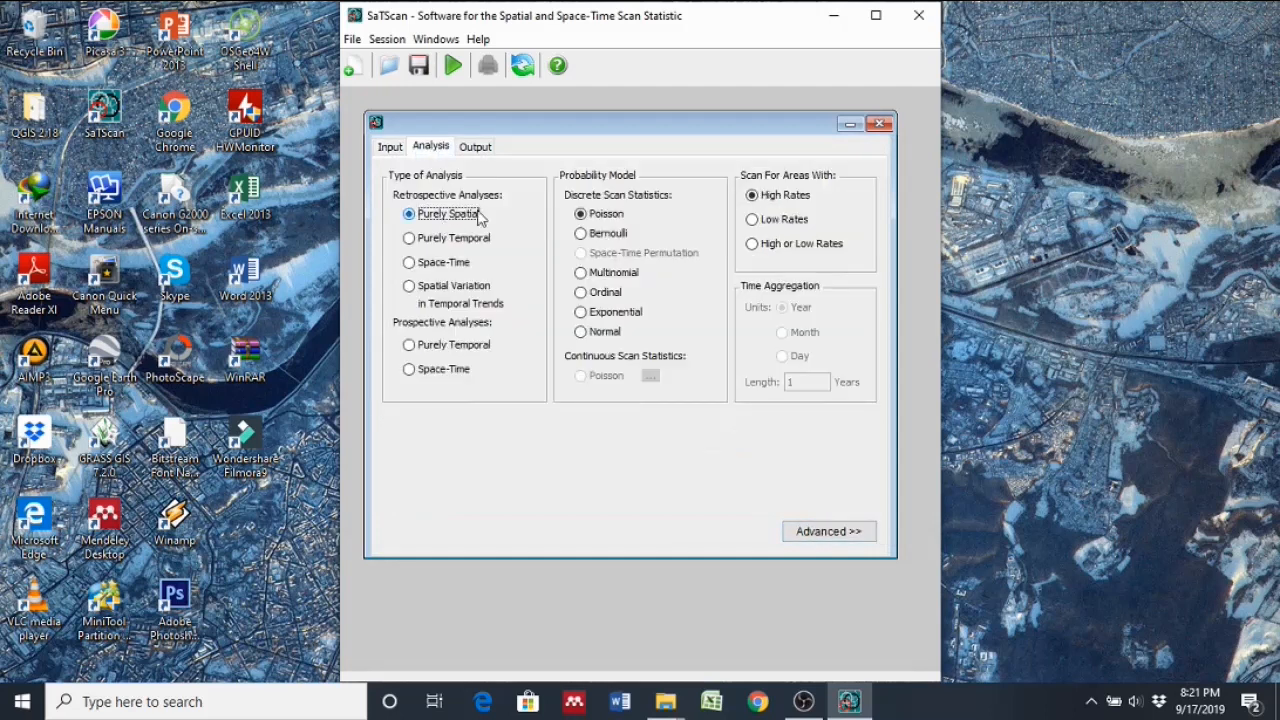
click(392, 147)
click(491, 311)
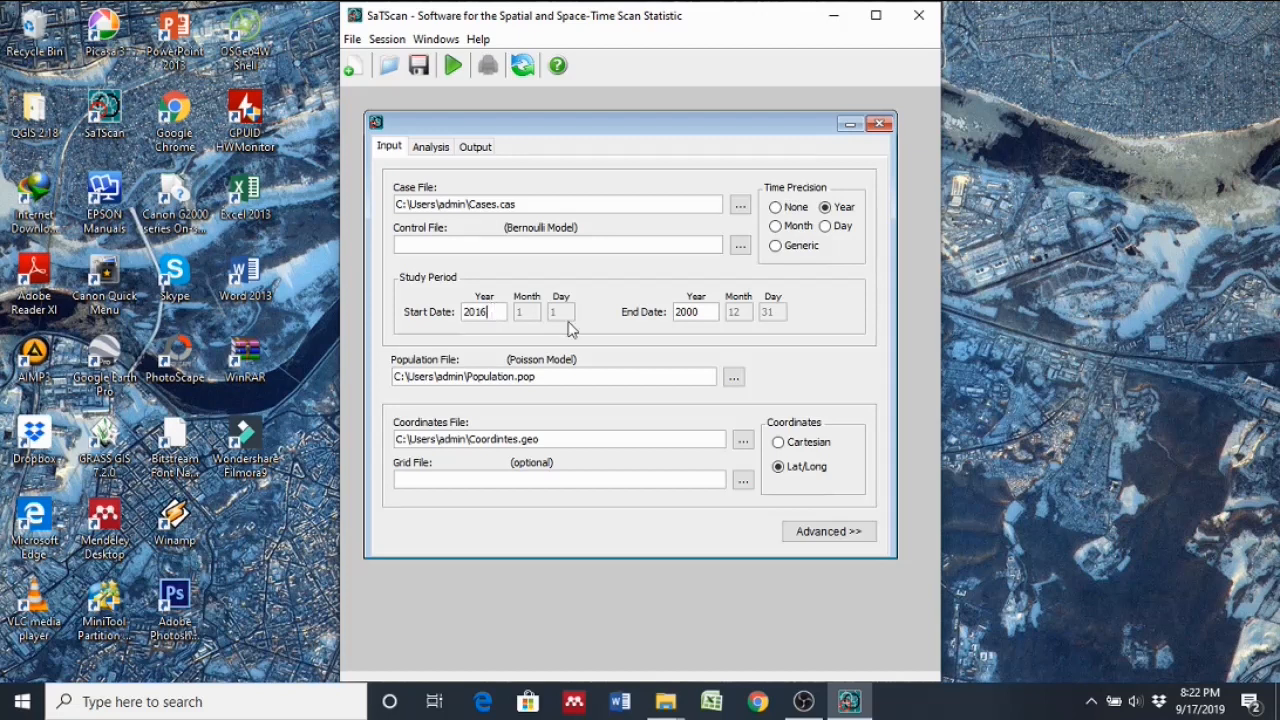
click(693, 312)
key(BackSpace)
key(BackSpace)
text(15)
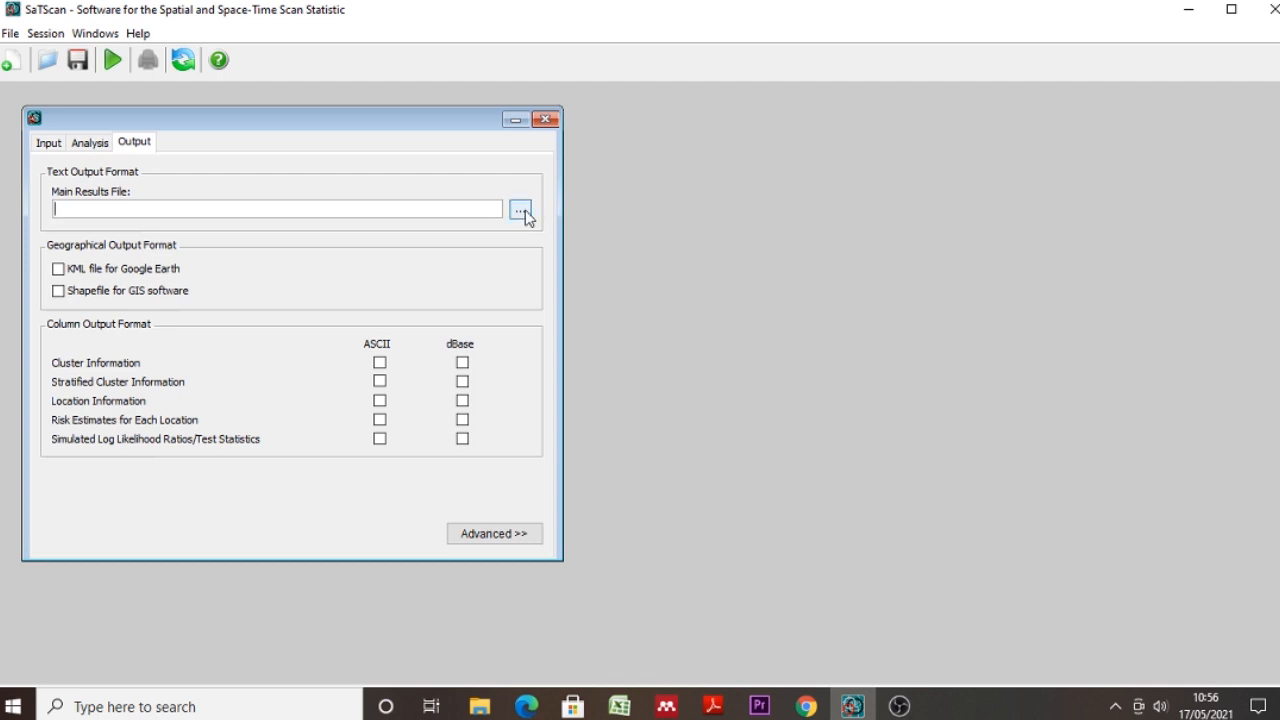
Set the main results file to "coba satscan" in D:\PSHG\Kuliah\Aplikasi Komputer\20202021\Satscan.
click(520, 210)
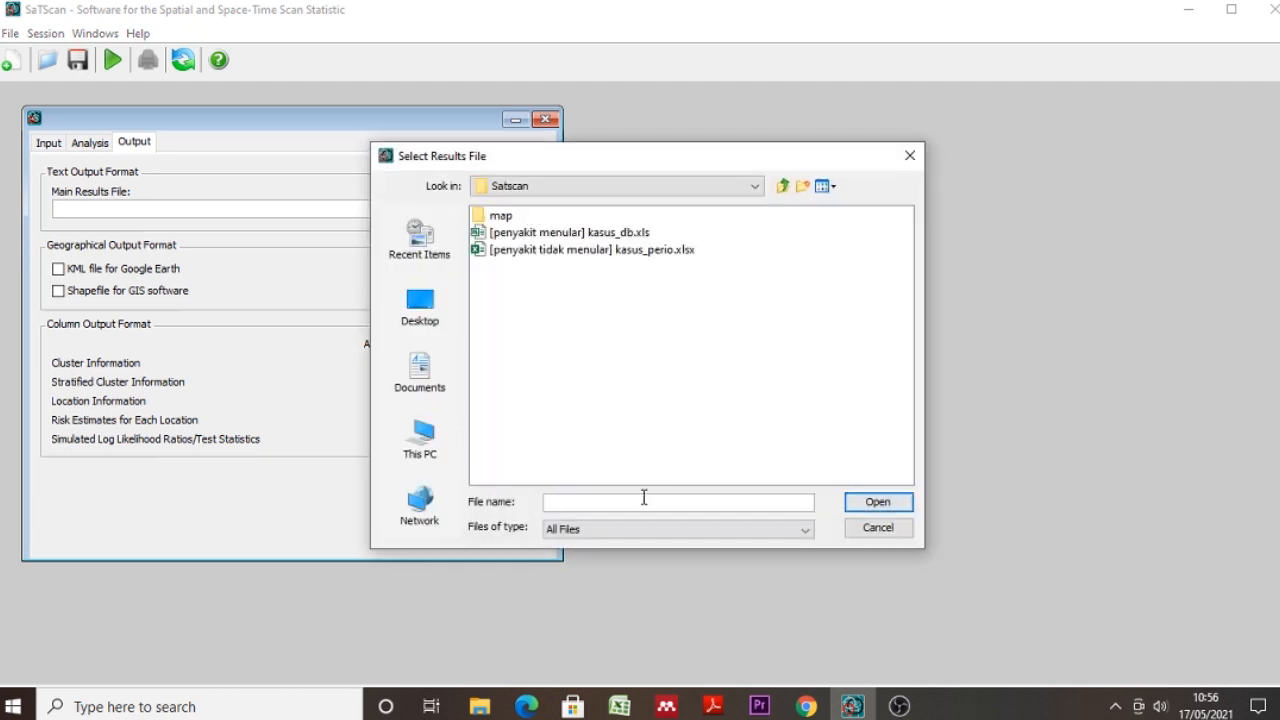
text(coba satscan)
click(866, 505)
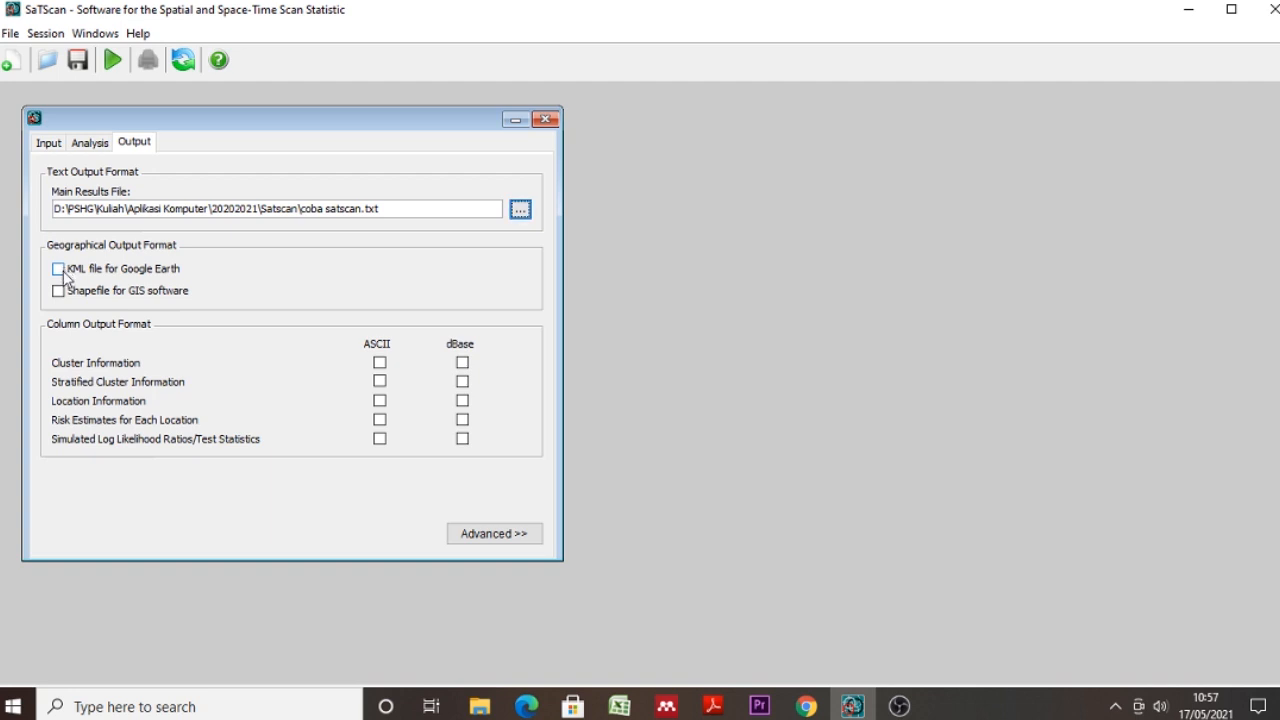
Enable the KML and shapefile outputs, and dBase format for all the column output items, including cluster information and risk estimates.
click(60, 270)
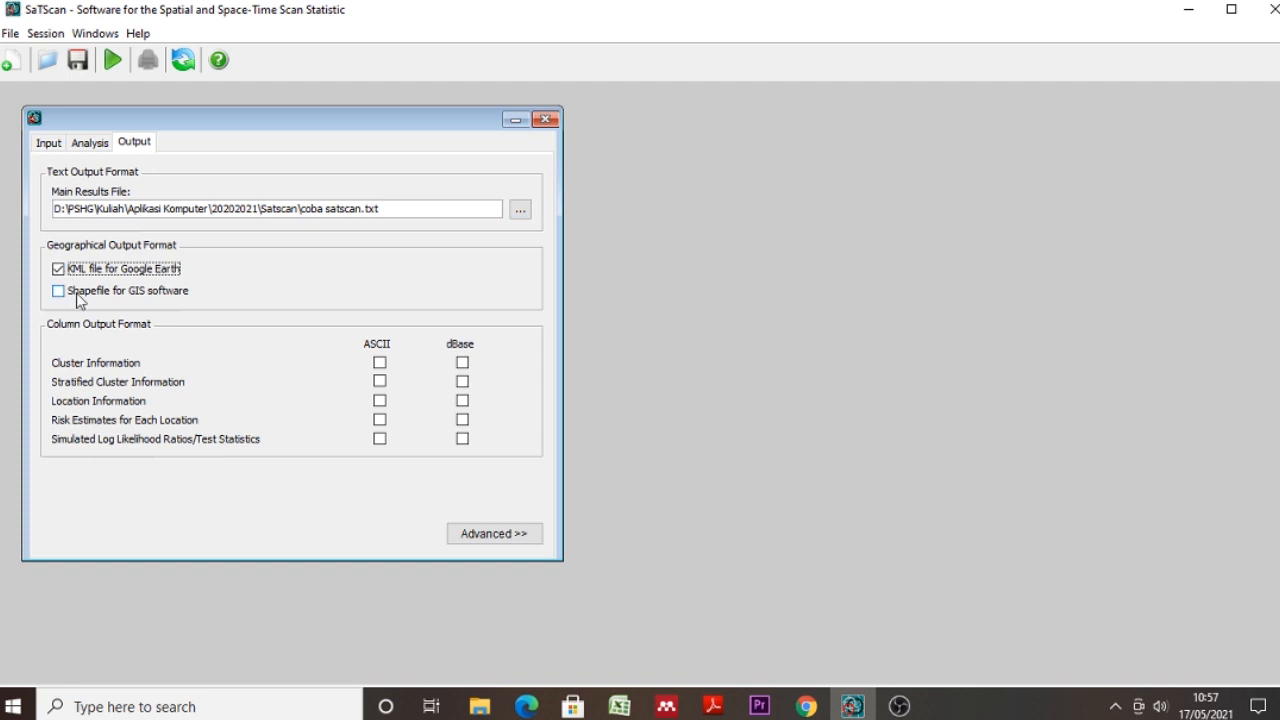
click(78, 300)
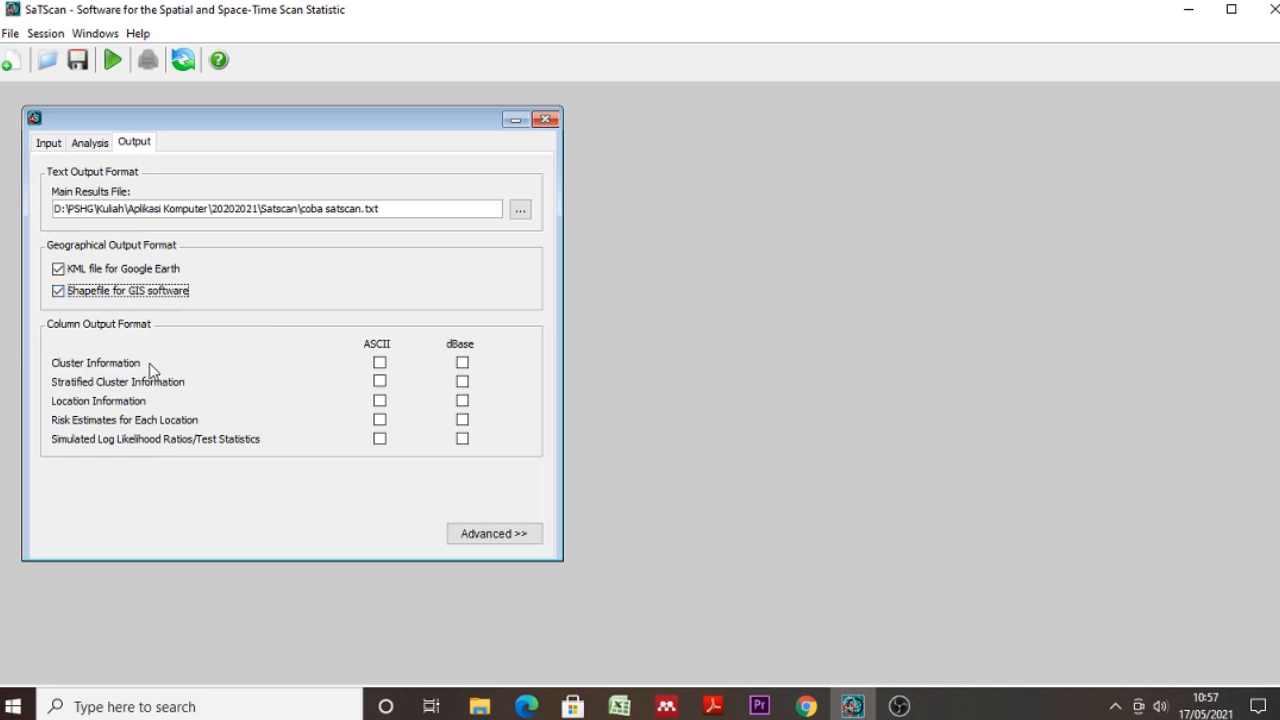
click(464, 364)
click(462, 401)
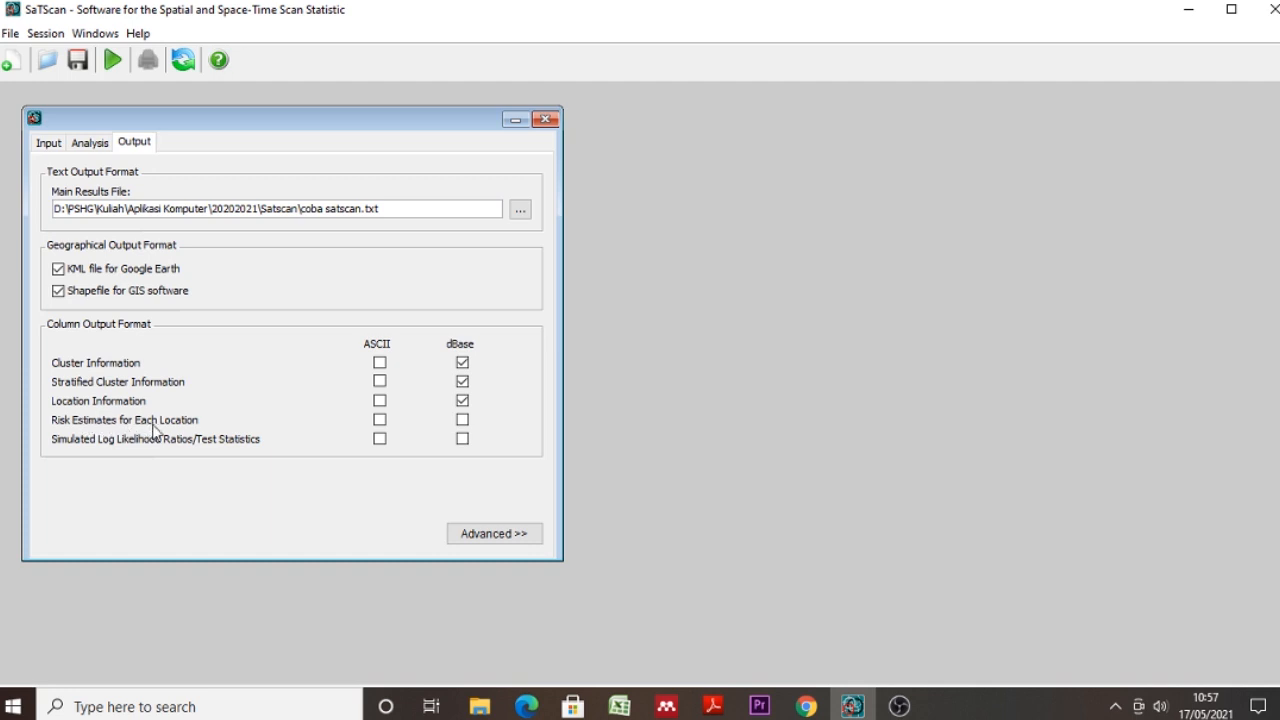
click(461, 420)
Run the analysis and dismiss the start-up tips in Google Earth Pro.
click(111, 62)
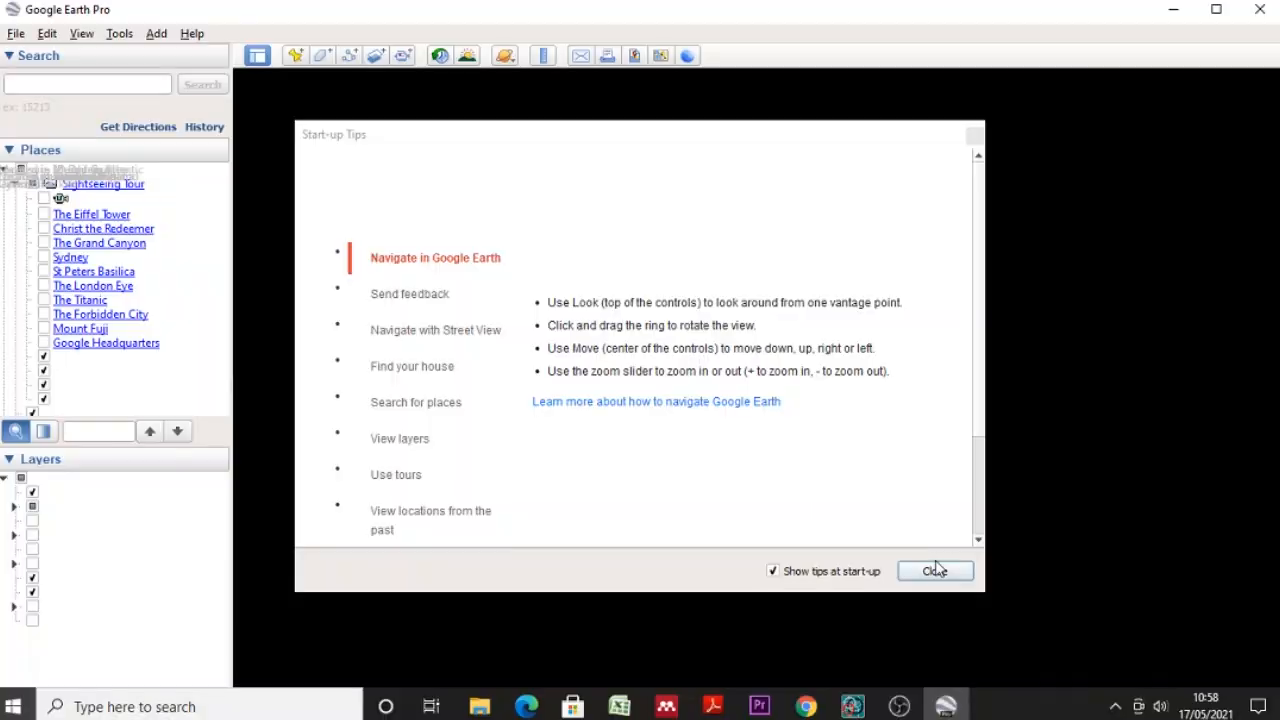
click(936, 567)
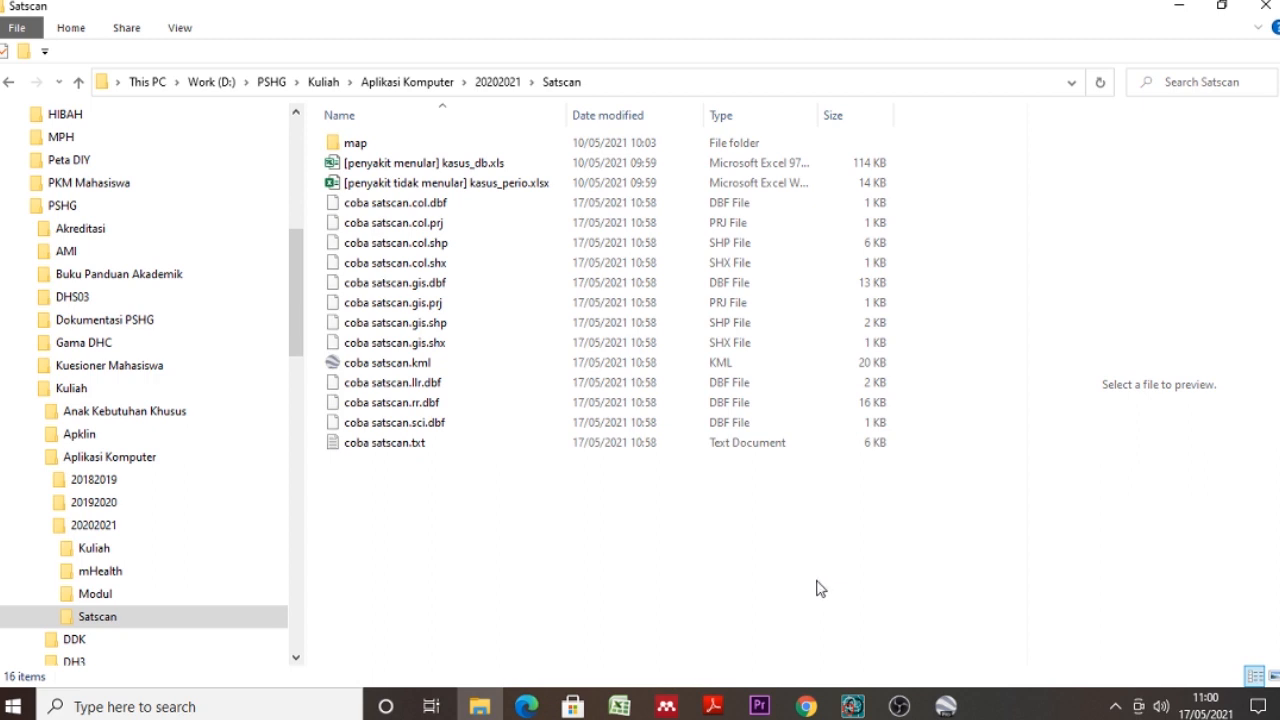
Open "coba satscan.txt" from the Satscan folder in Notepad and examine the data summary and detected cluster statistics.
double_click(415, 447)
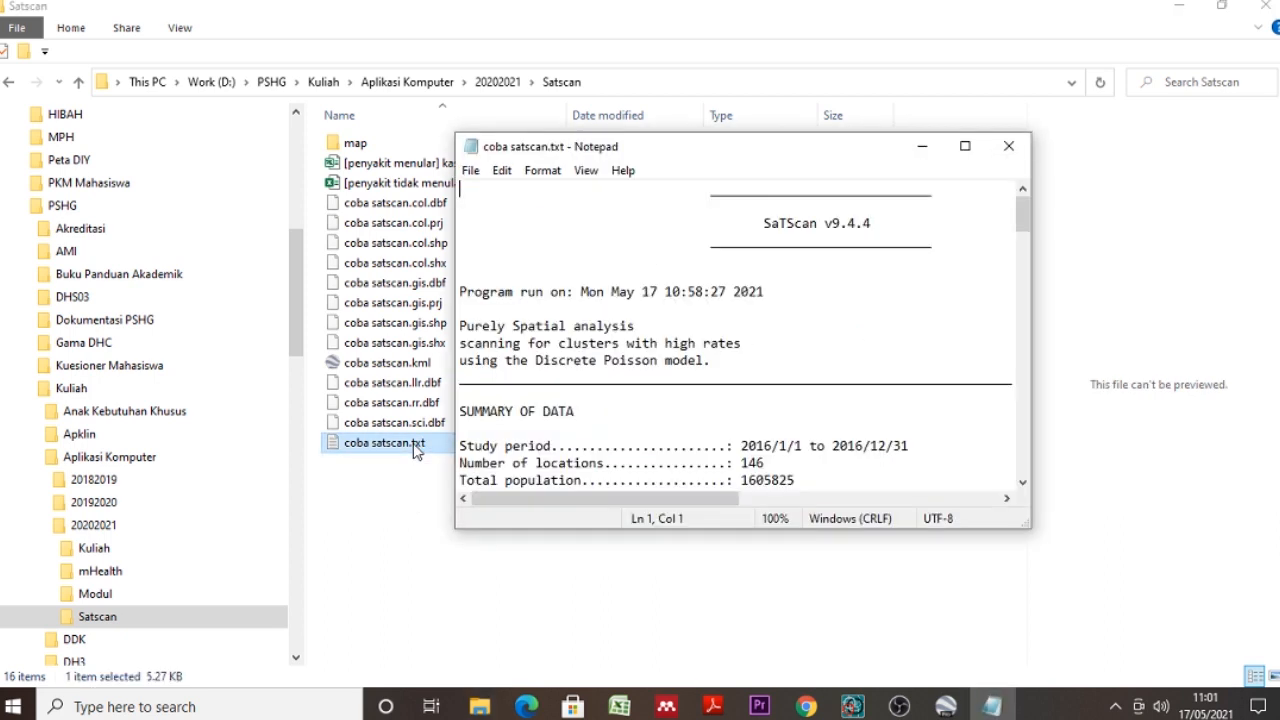
click(966, 147)
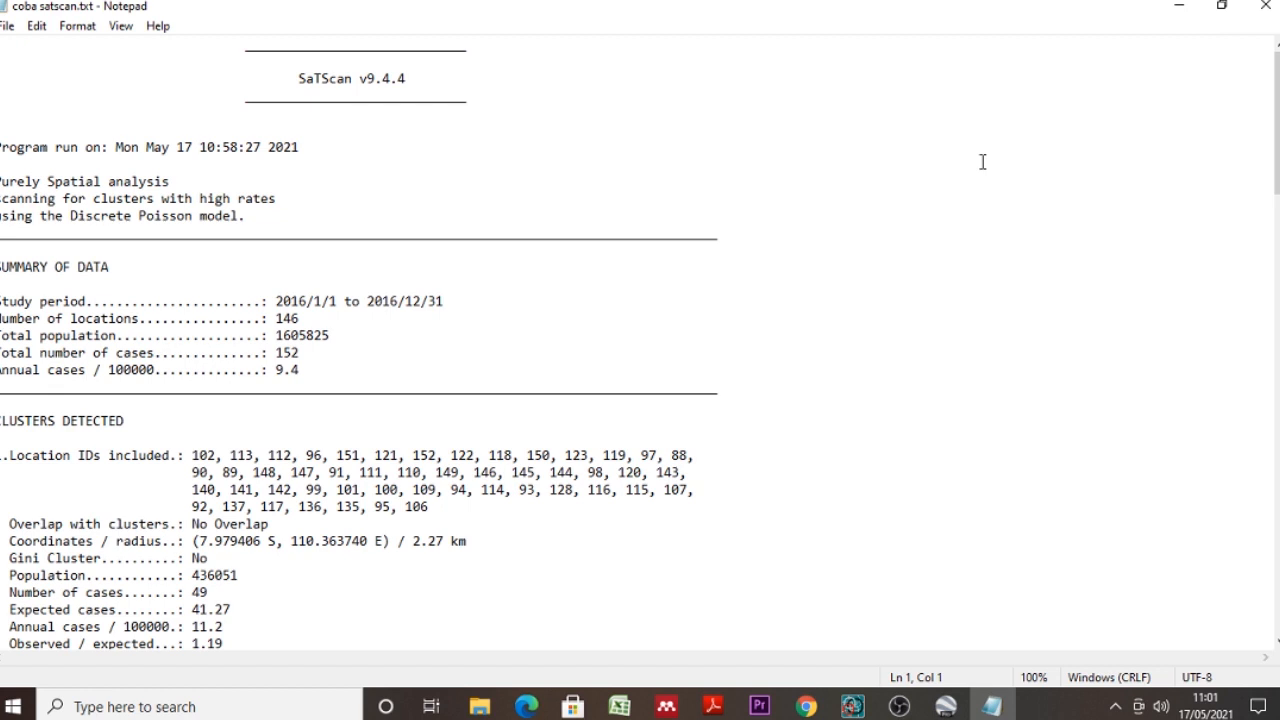
scroll(983, 162, down, 2)
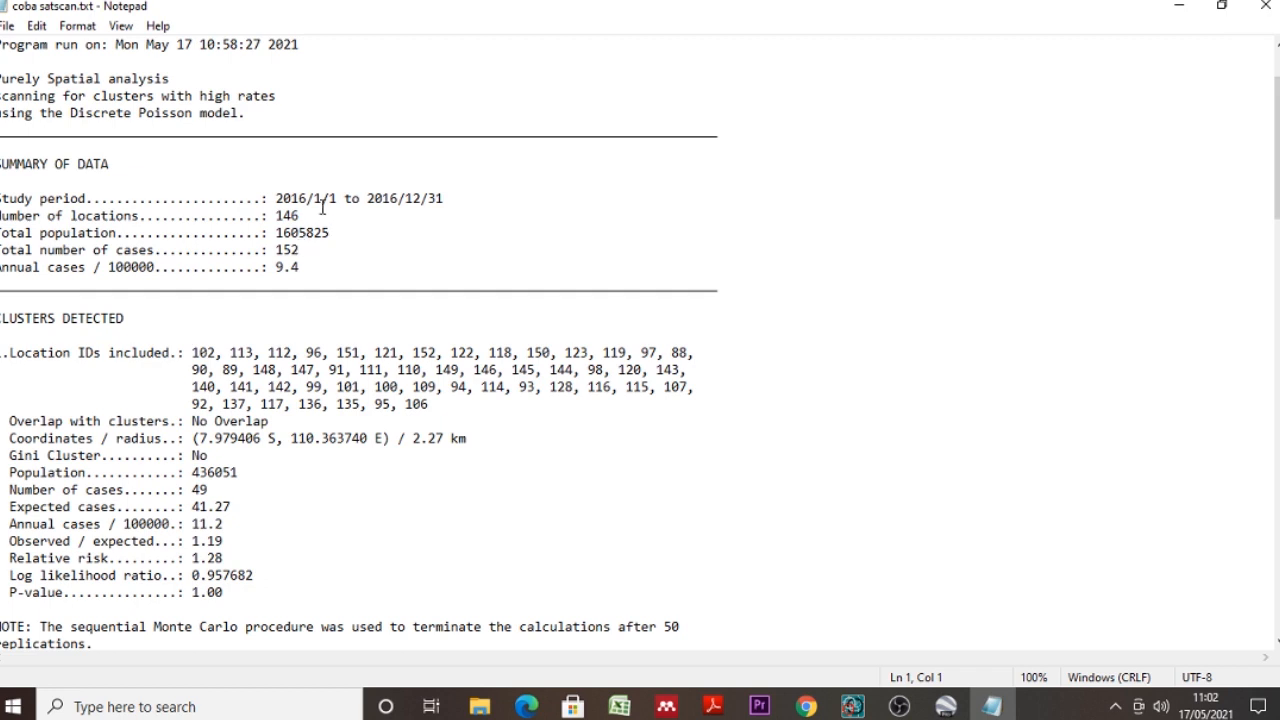
scroll(304, 207, down, 2)
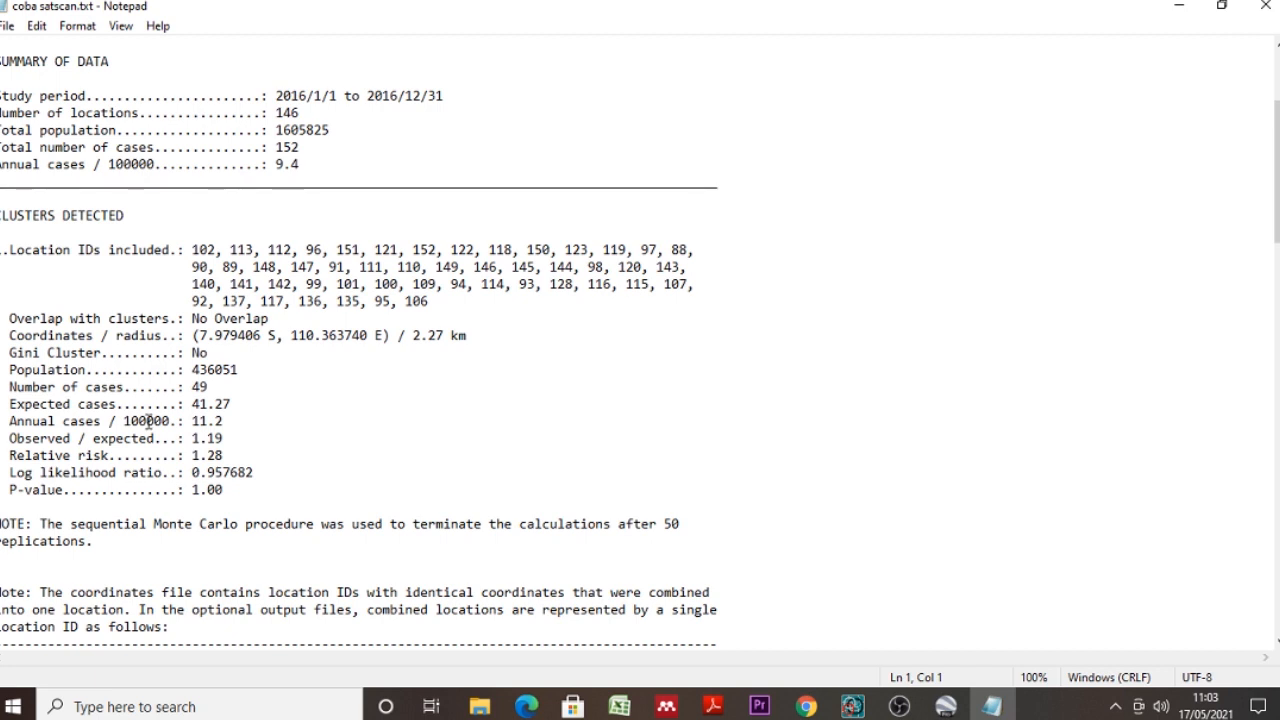
scroll(148, 421, down, 1)
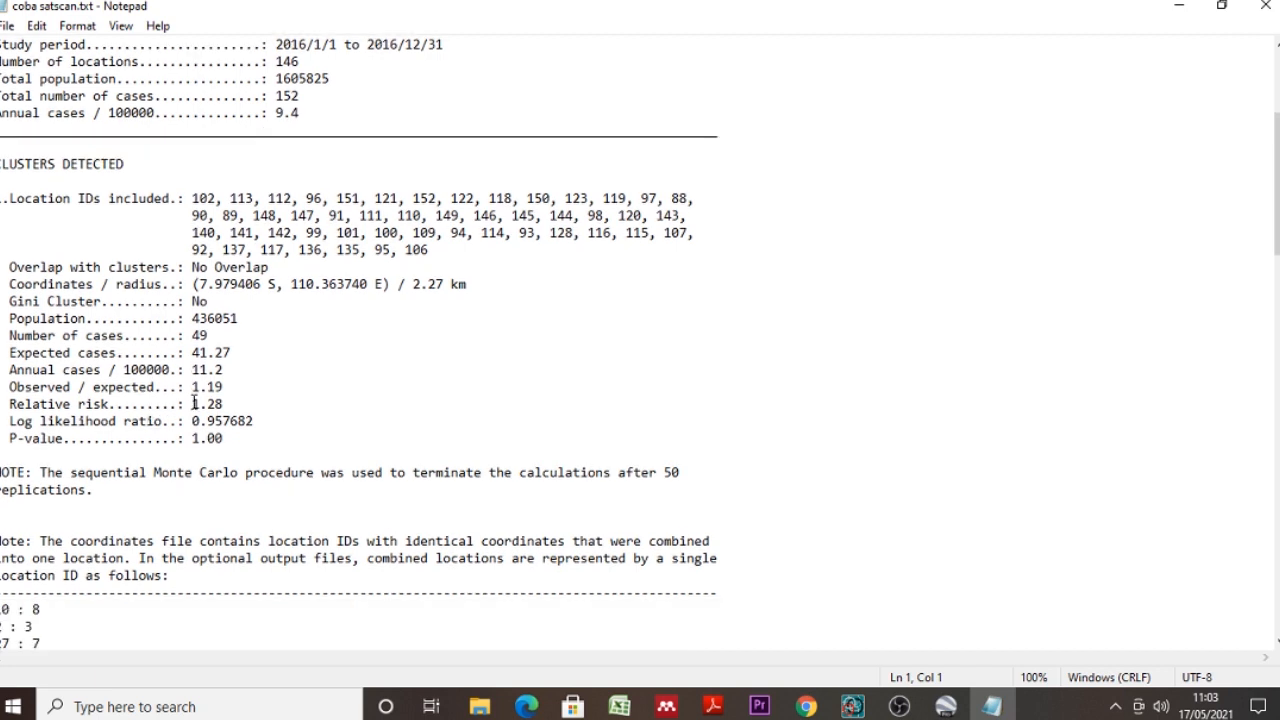